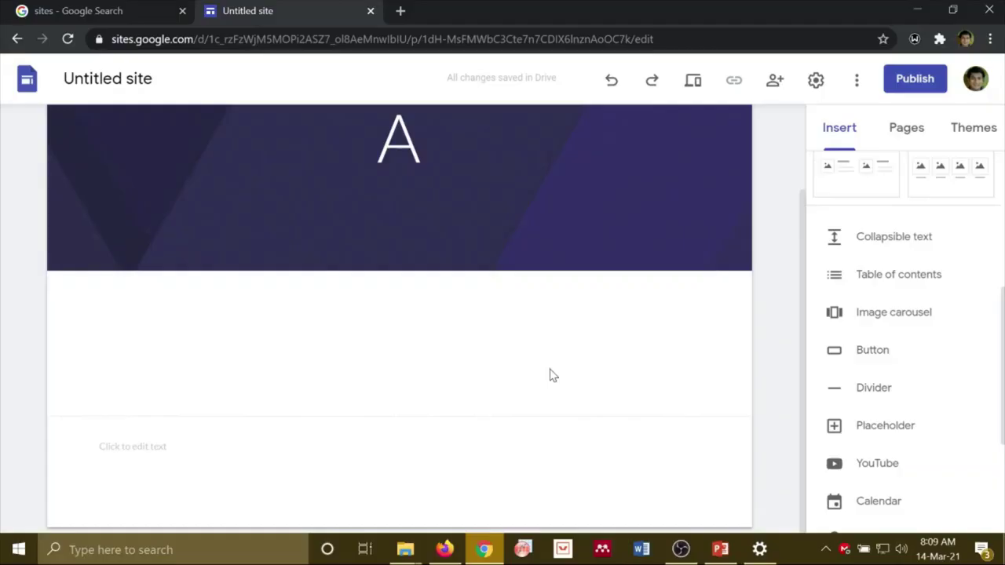
# - Insert a collapsible text block below the page header and enter 1, 2, 3, 4 and 5 on separate lines in its body
pyautogui.click(887, 245)
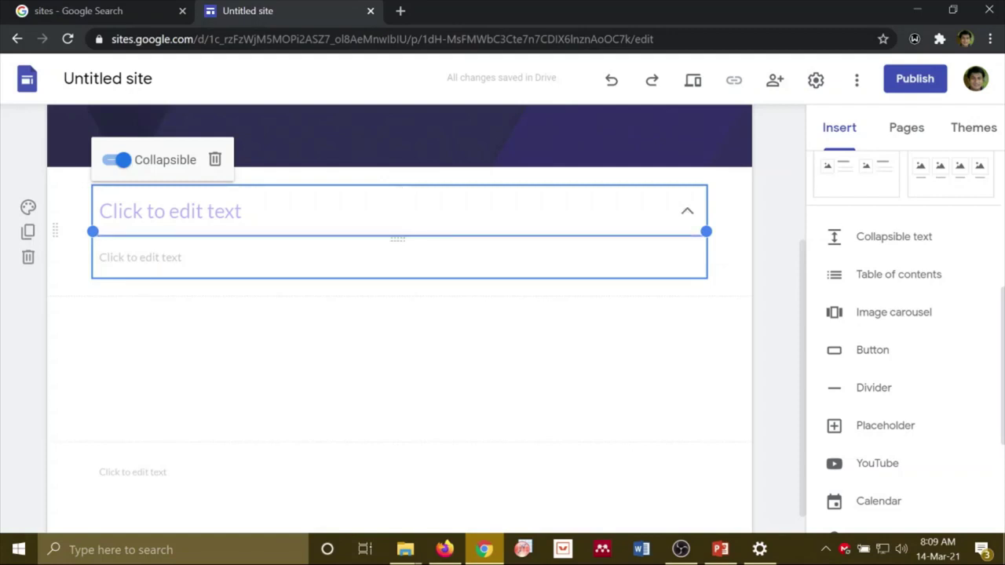
pyautogui.click(140, 258)
pyautogui.write('1')
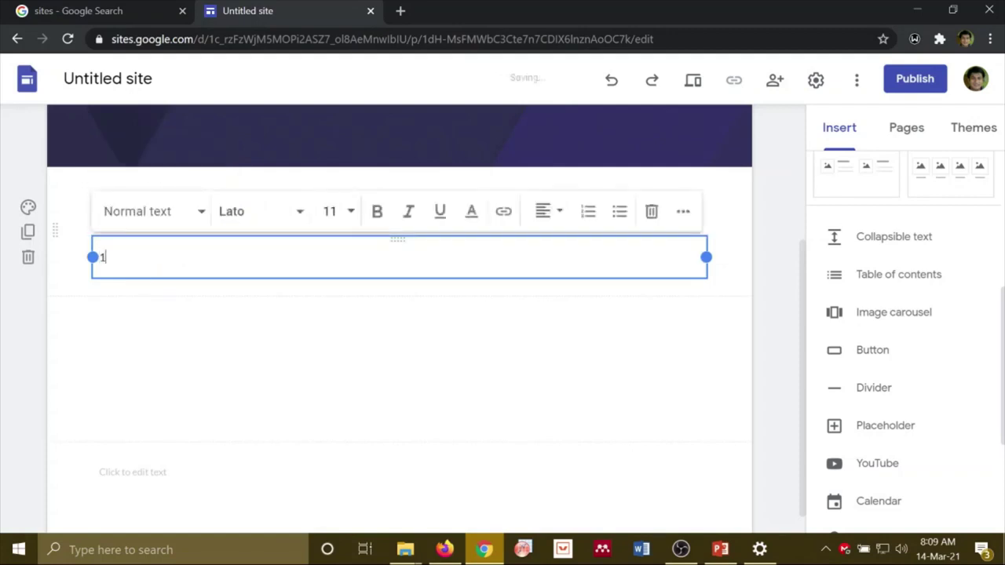
pyautogui.press('Return')
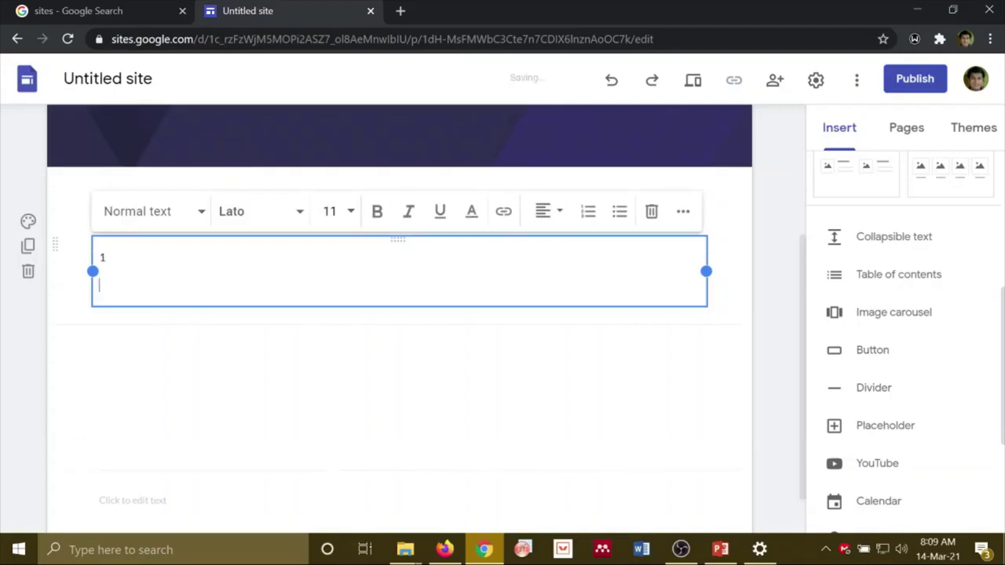
pyautogui.write('2')
pyautogui.press('Return')
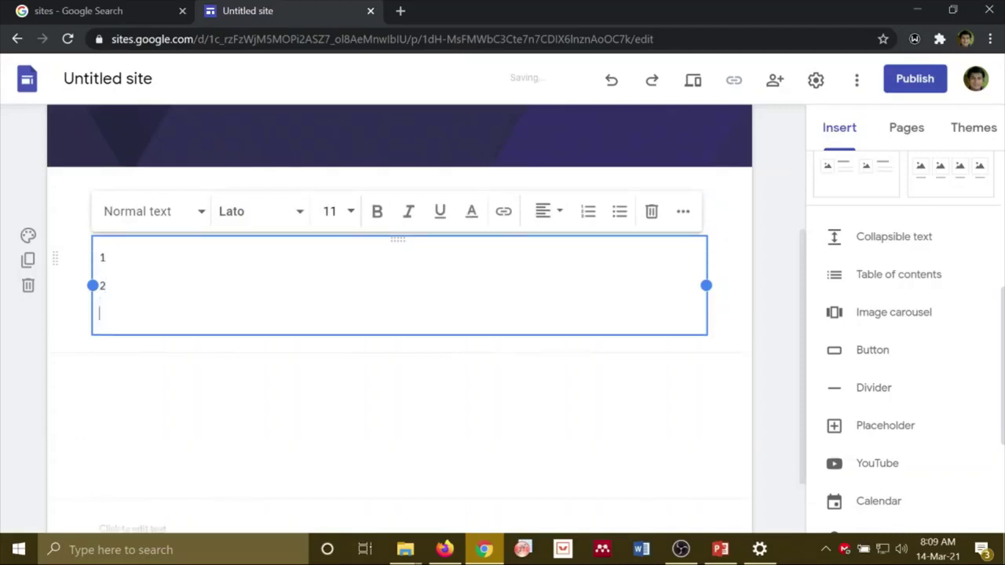
pyautogui.write('3')
pyautogui.press('Return')
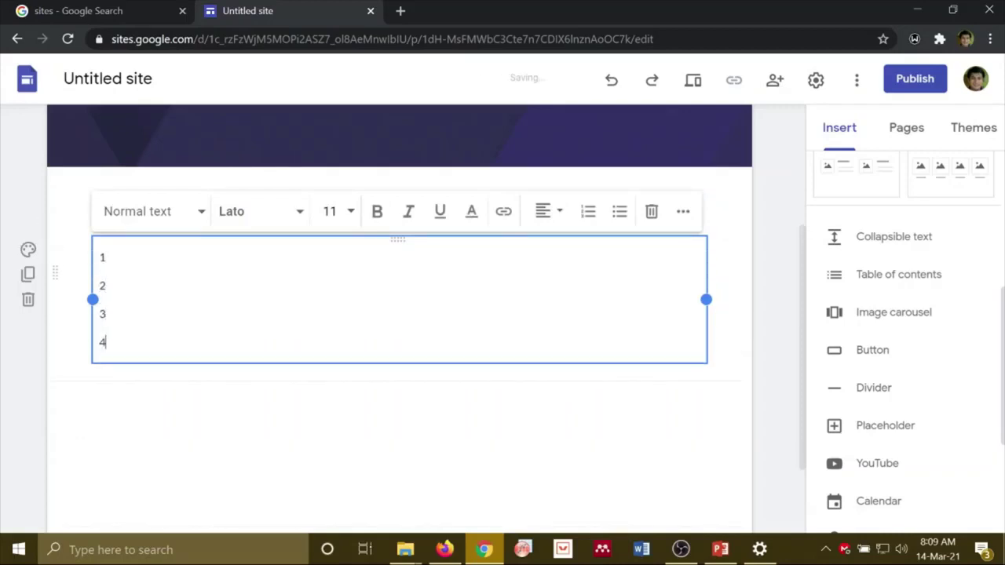
pyautogui.write('4')
pyautogui.press('Return')
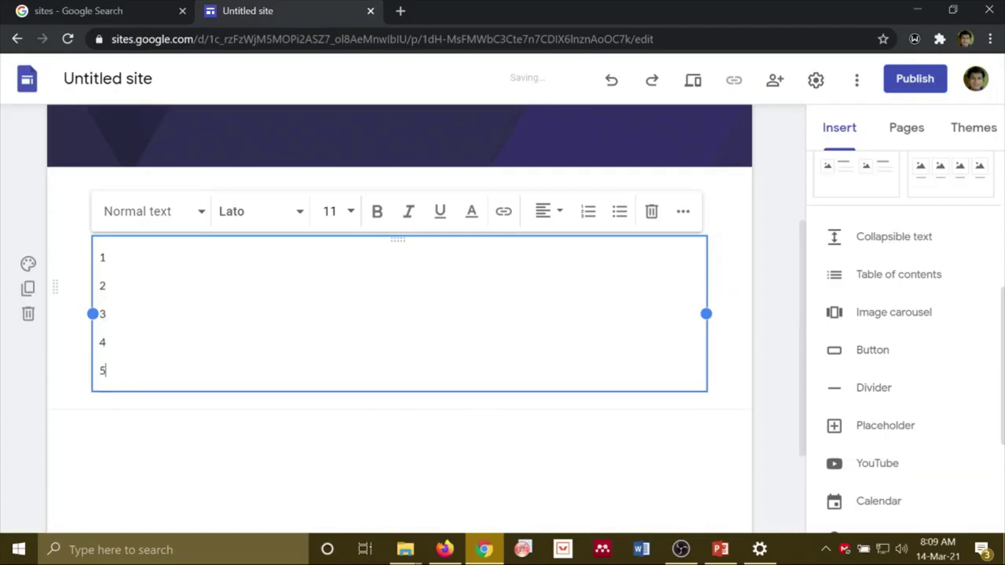
pyautogui.scroll(2, 375, 269)
pyautogui.click(758, 393)
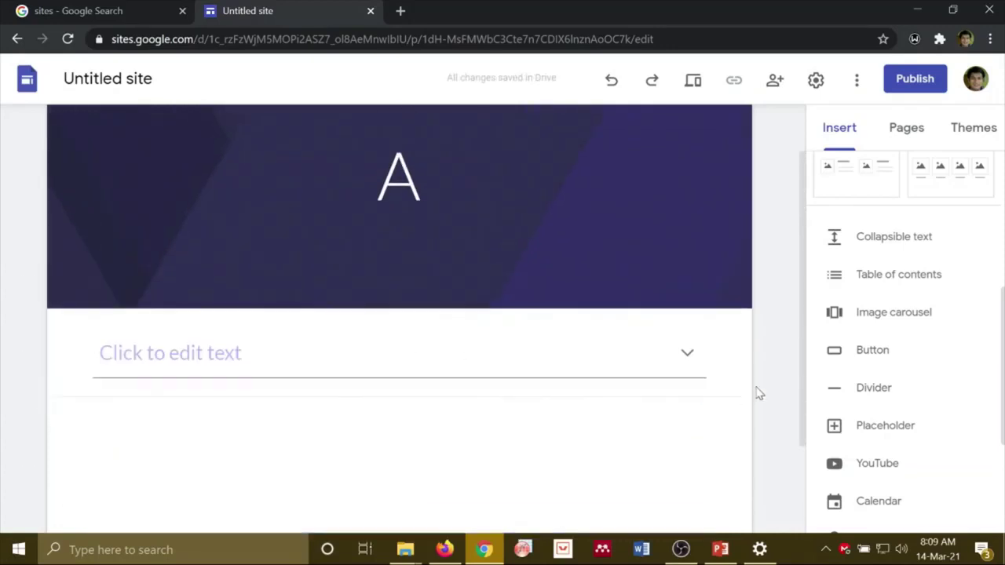
# - Expand and collapse the text block below the header to examine how its body is shown and hidden
pyautogui.click(688, 352)
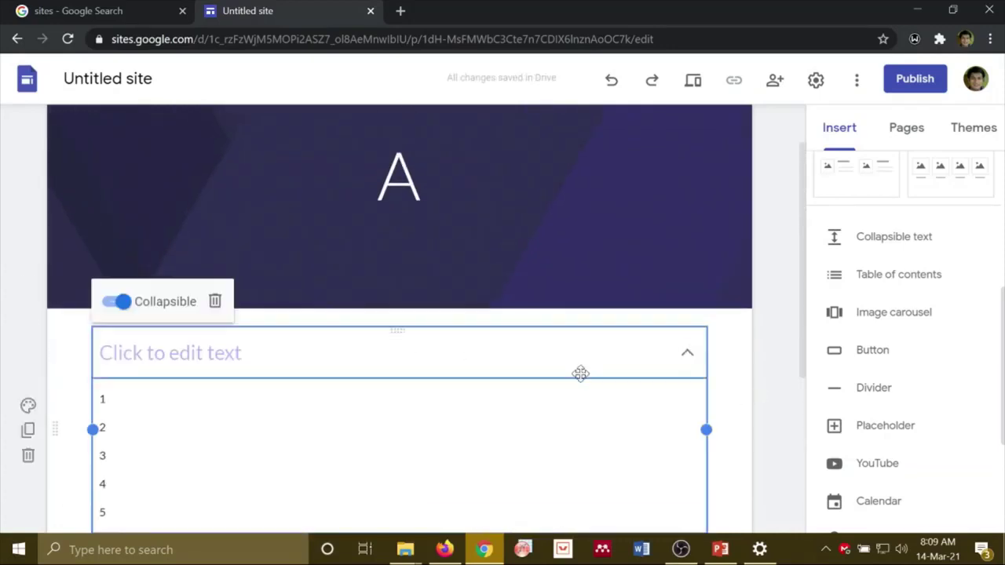
pyautogui.scroll(-1, 580, 377)
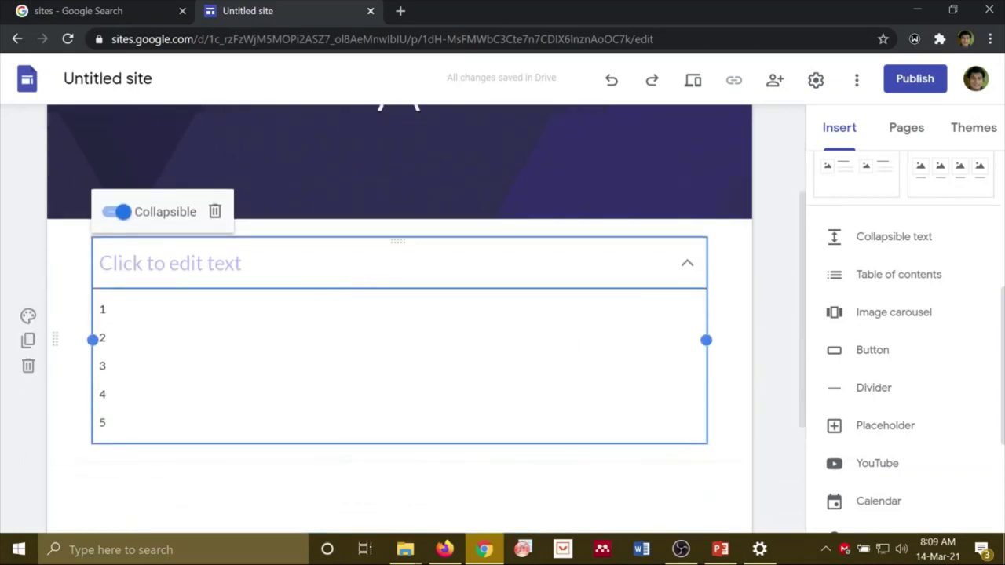
pyautogui.click(720, 278)
pyautogui.click(725, 353)
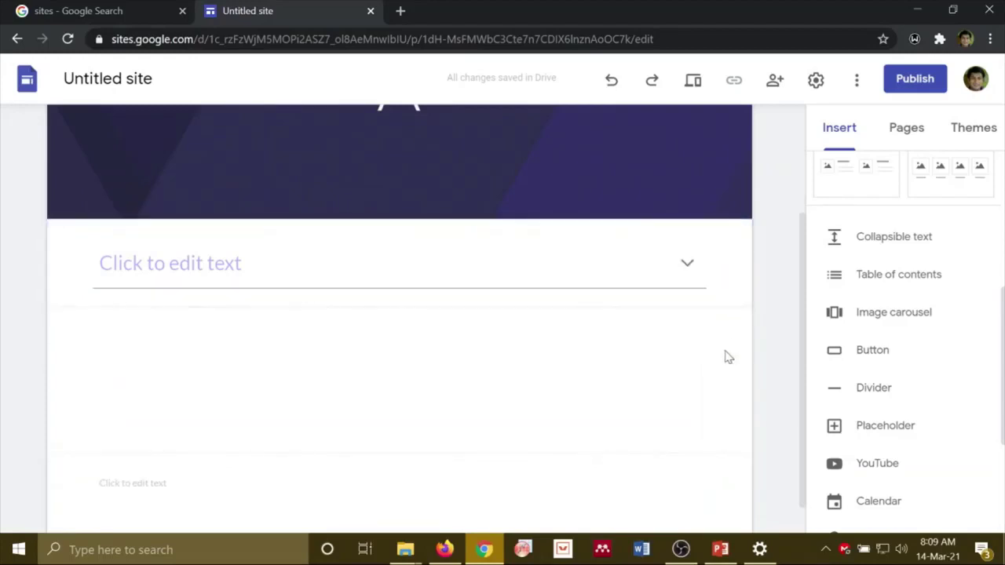
pyautogui.click(690, 267)
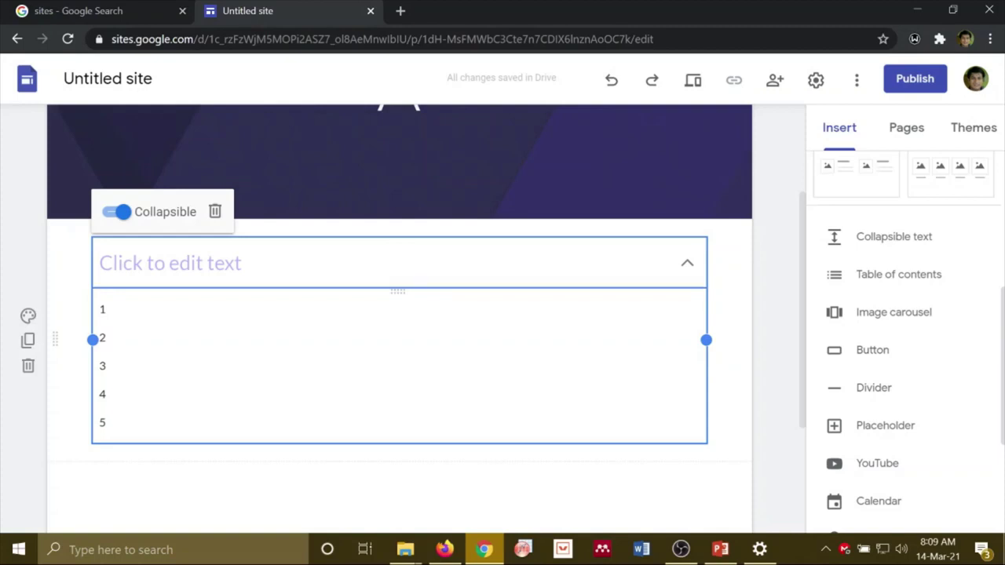
# - Compare the text block with its Collapsible option off and on, leaving the option on and the block collapsed
pyautogui.click(108, 214)
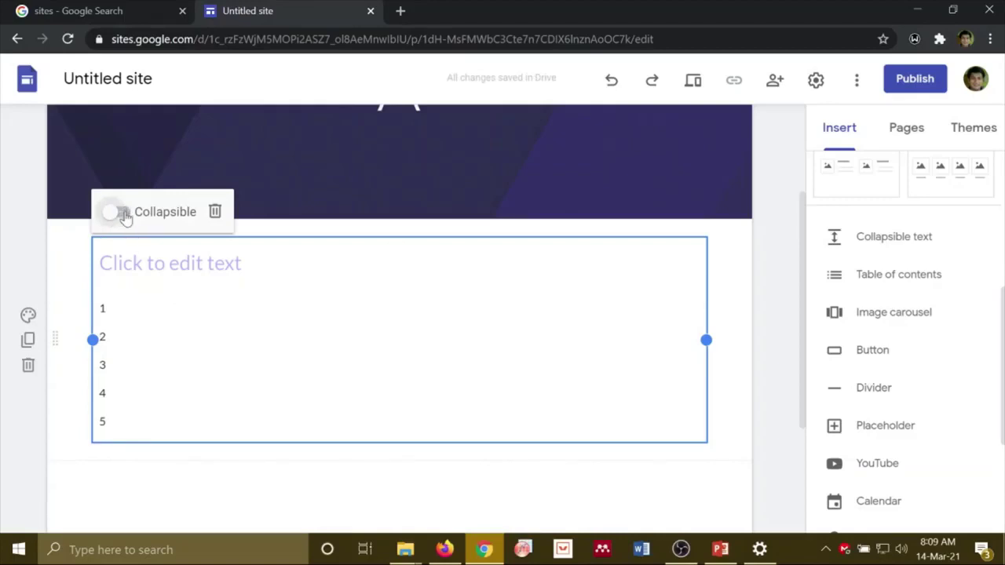
pyautogui.click(122, 214)
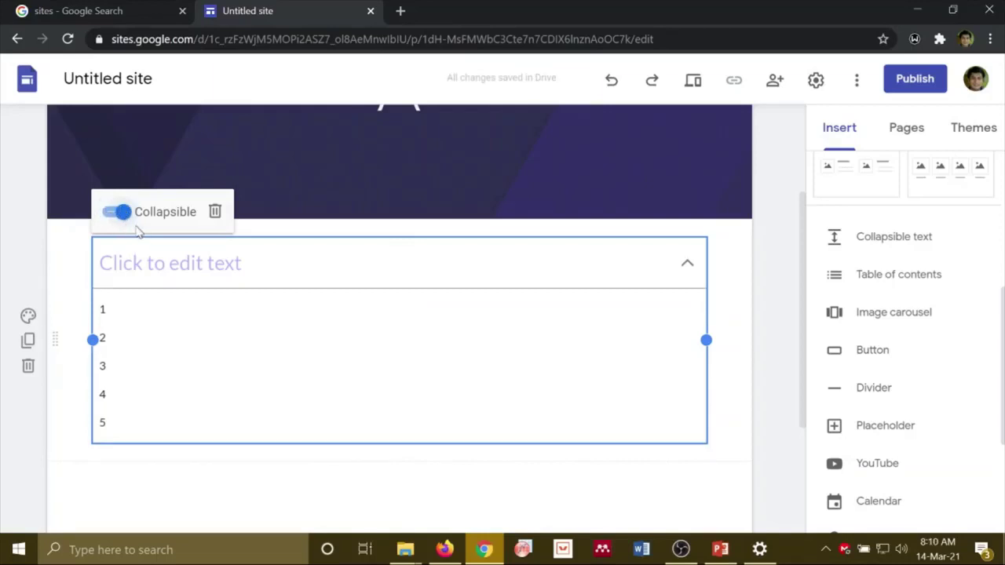
pyautogui.click(725, 279)
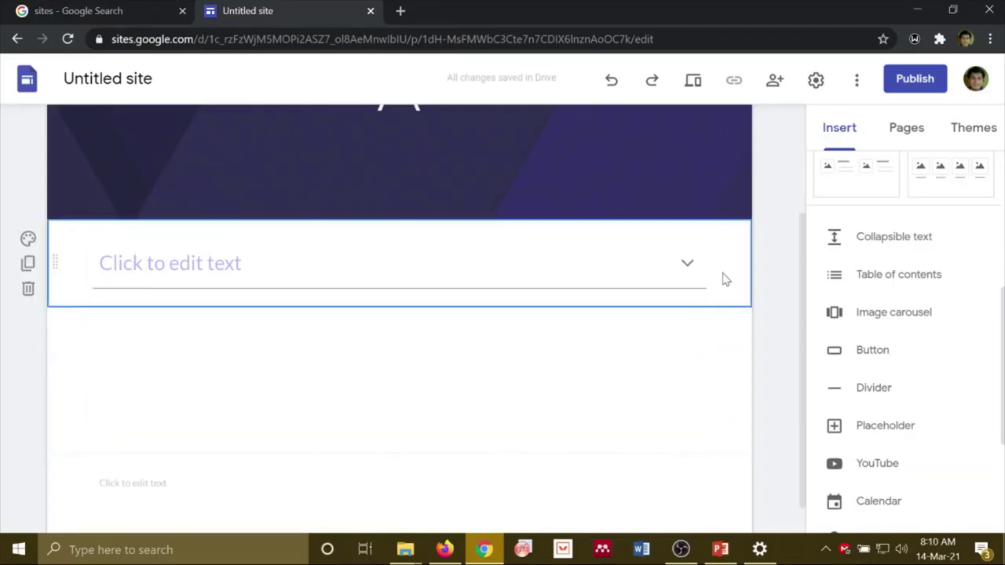
pyautogui.click(688, 265)
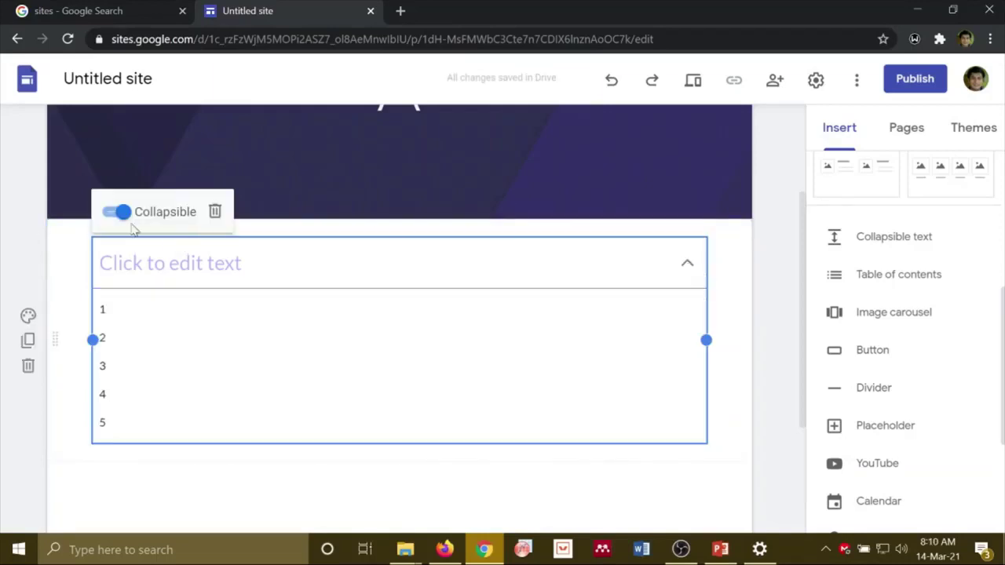
pyautogui.click(105, 214)
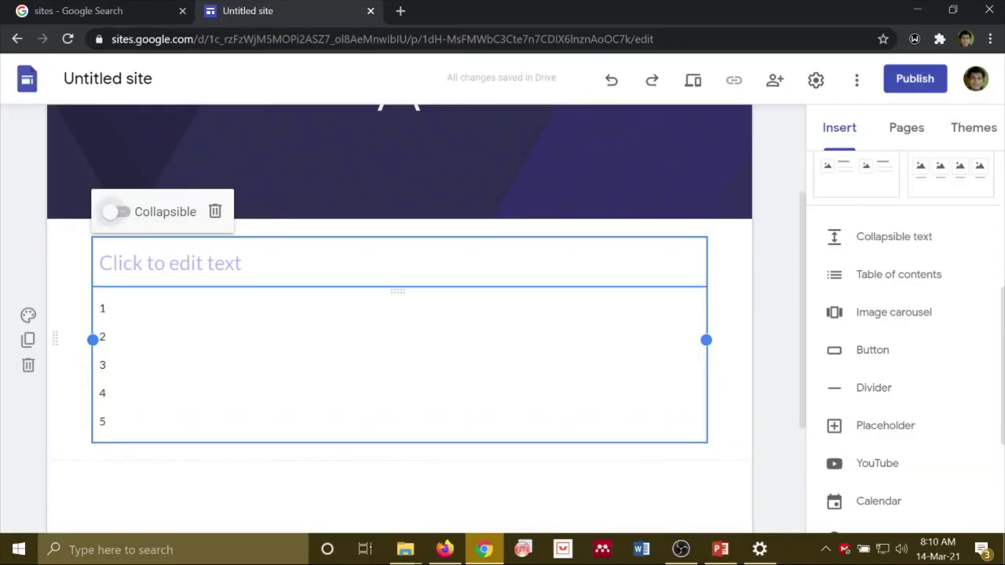
pyautogui.click(765, 426)
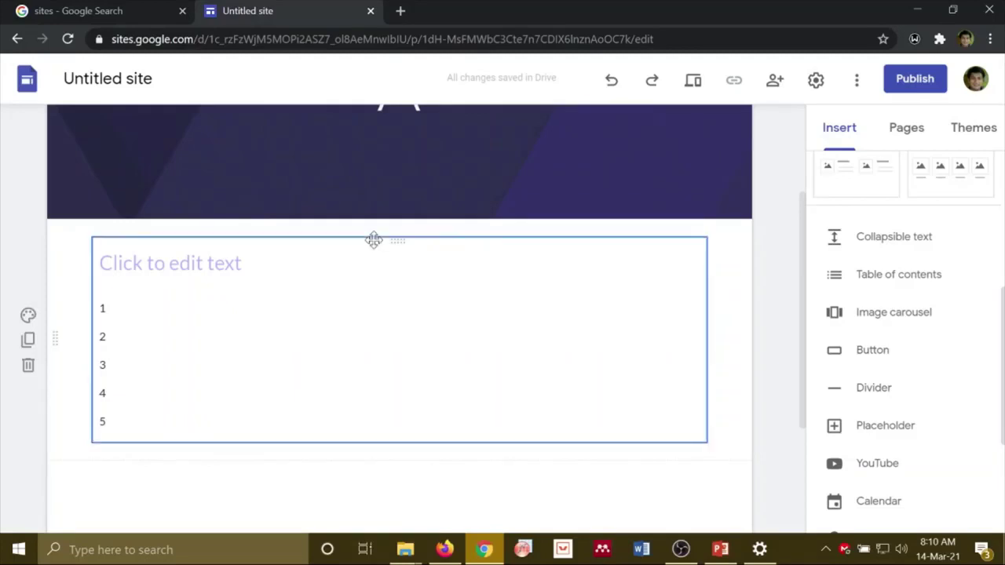
pyautogui.click(374, 240)
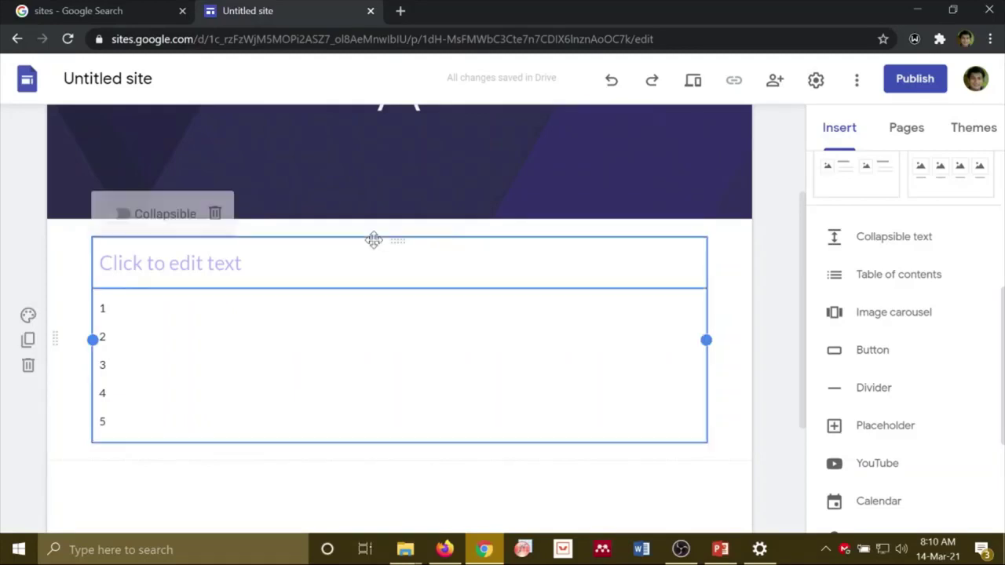
pyautogui.click(124, 214)
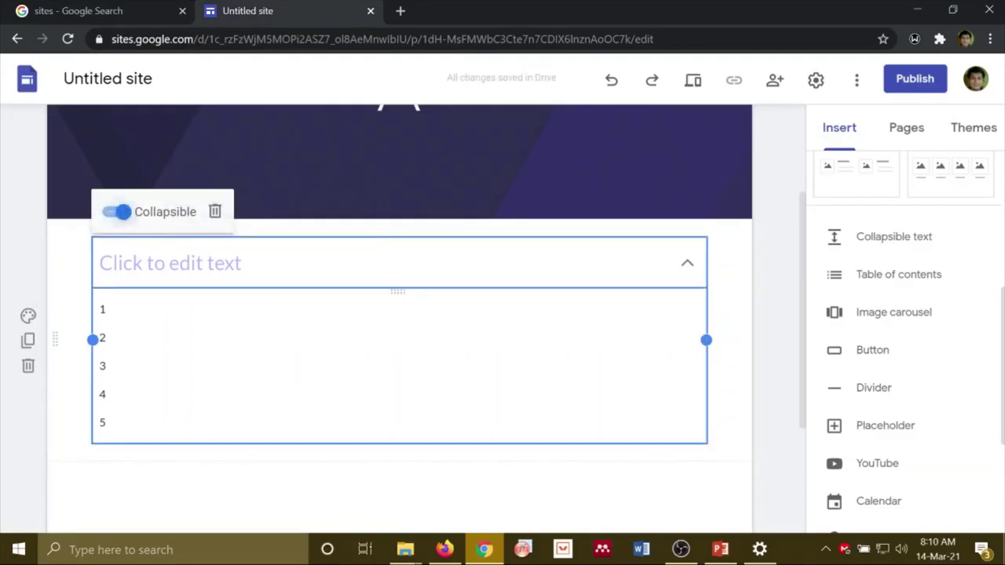
pyautogui.click(742, 367)
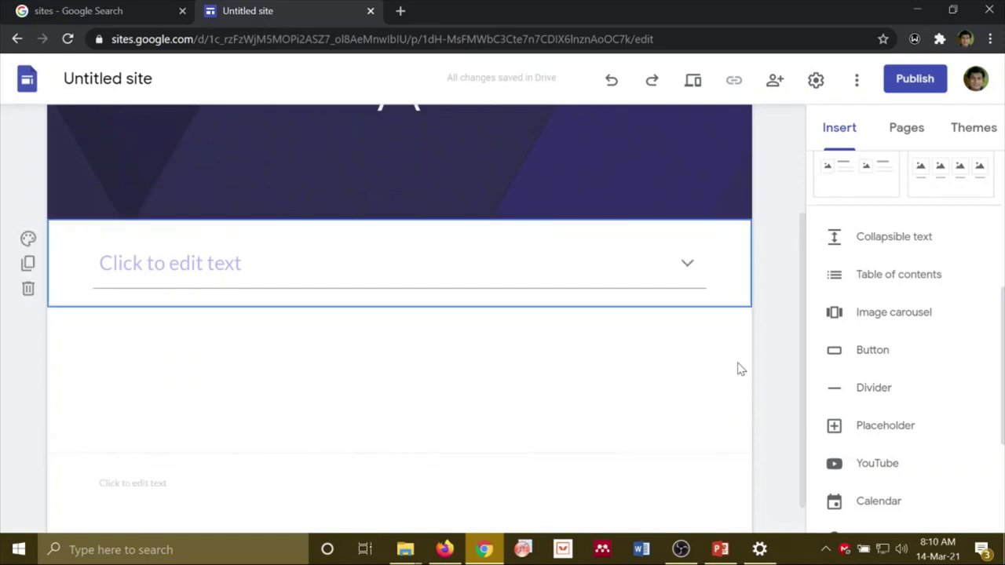
# - Insert an image carousel with Fig. 1, Fig. 2, Fig. 3 and Fig. 4 from the RFDP folder and enlarge it to the full content width
pyautogui.click(910, 313)
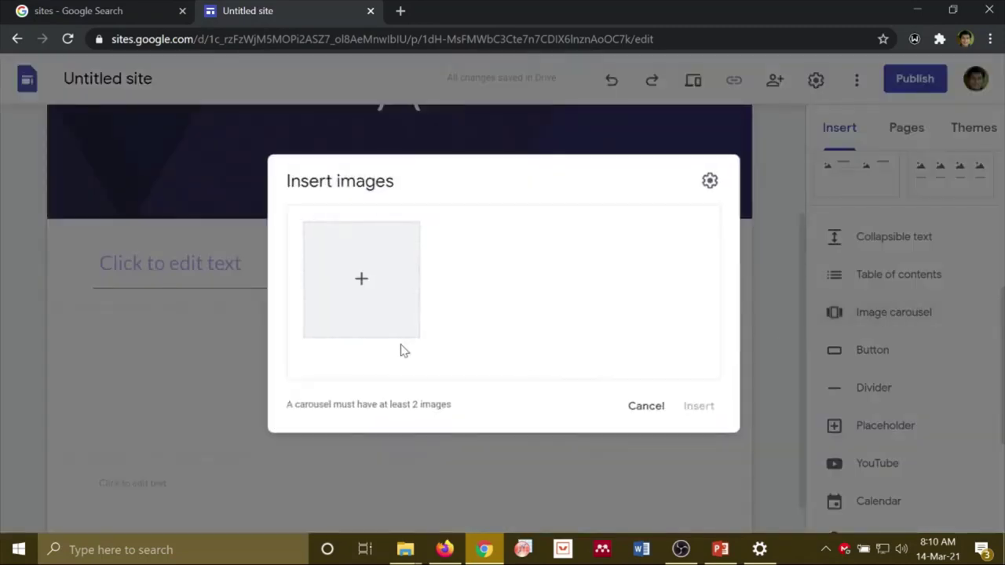
pyautogui.click(363, 283)
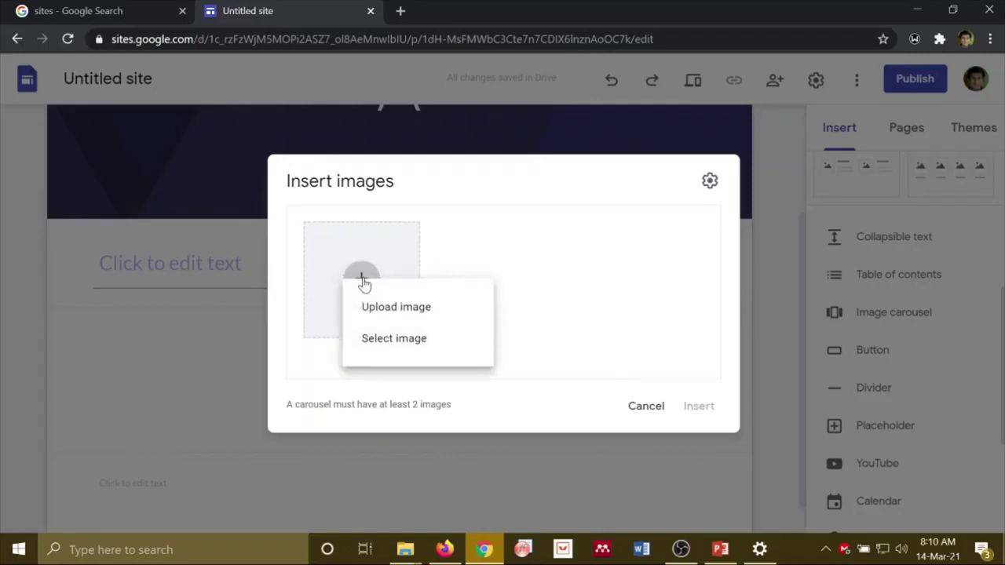
pyautogui.click(397, 308)
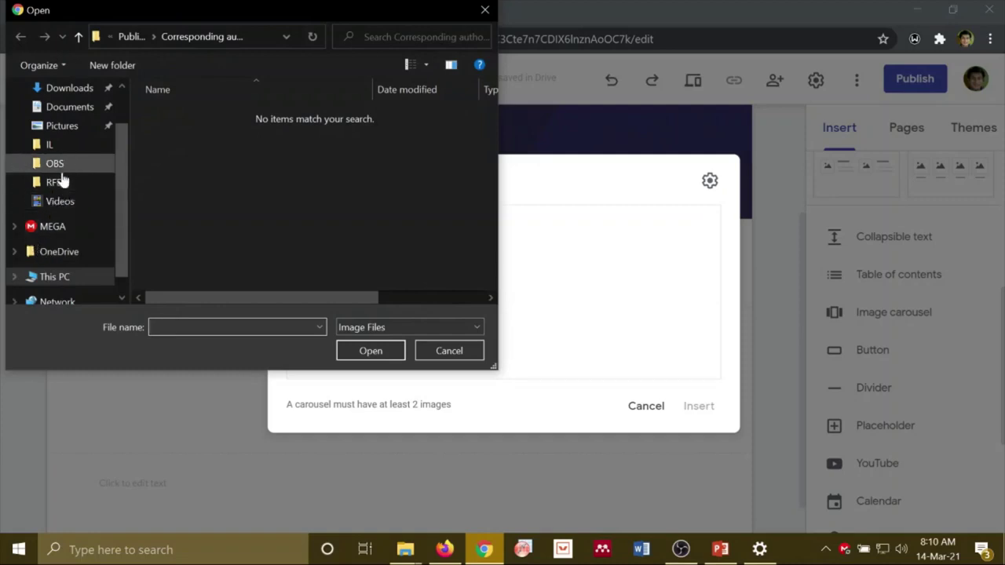
pyautogui.click(59, 183)
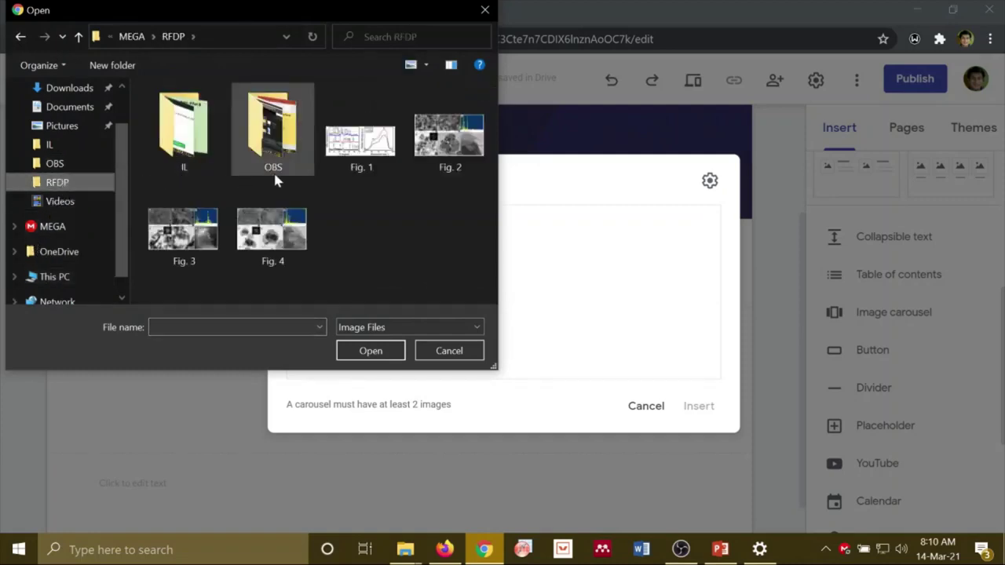
pyautogui.click(327, 170)
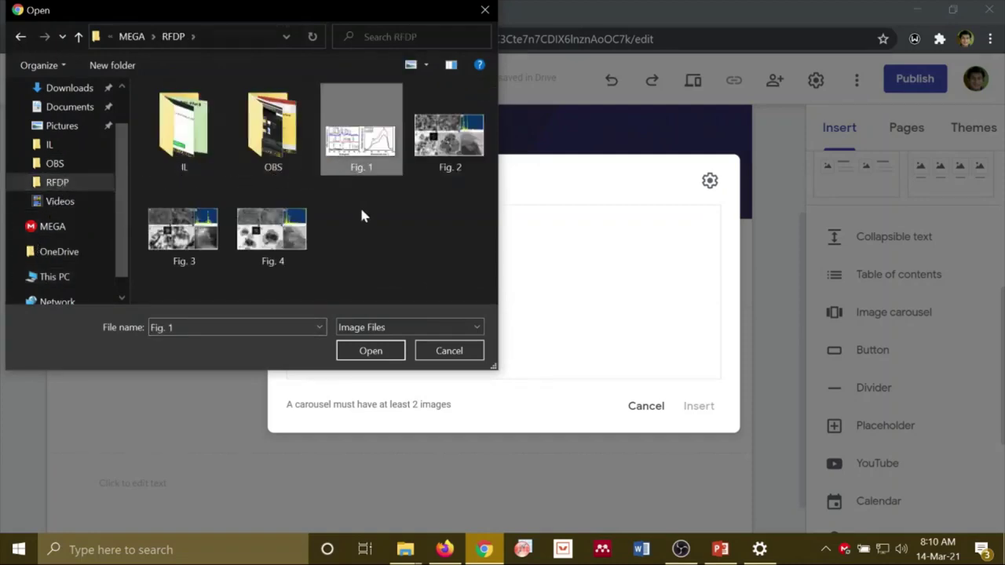
pyautogui.keyDown('ctrl'); pyautogui.click(441, 170); pyautogui.keyUp('ctrl')
pyautogui.keyDown('ctrl'); pyautogui.click(167, 237); pyautogui.keyUp('ctrl')
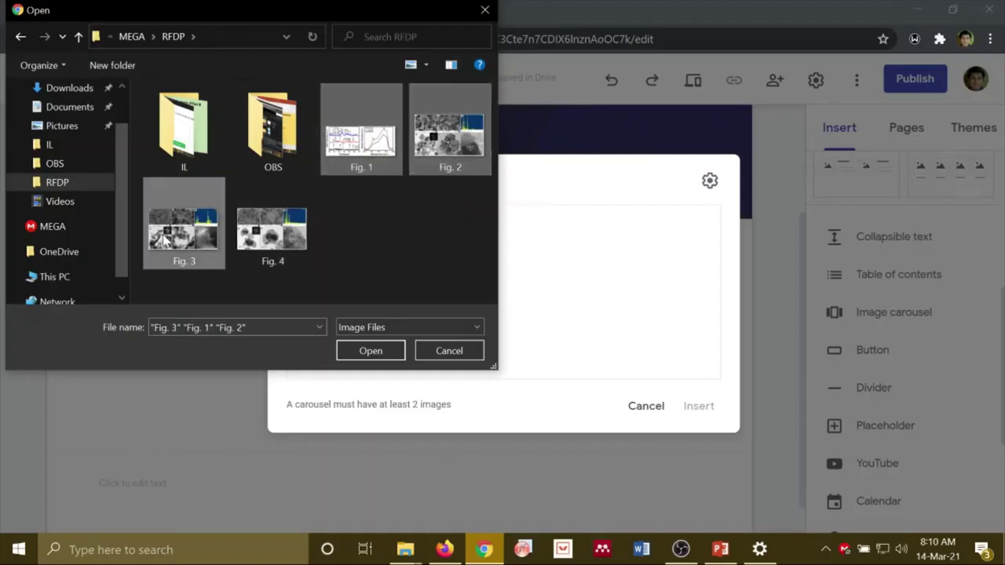
pyautogui.keyDown('ctrl'); pyautogui.click(277, 238); pyautogui.keyUp('ctrl')
pyautogui.click(353, 351)
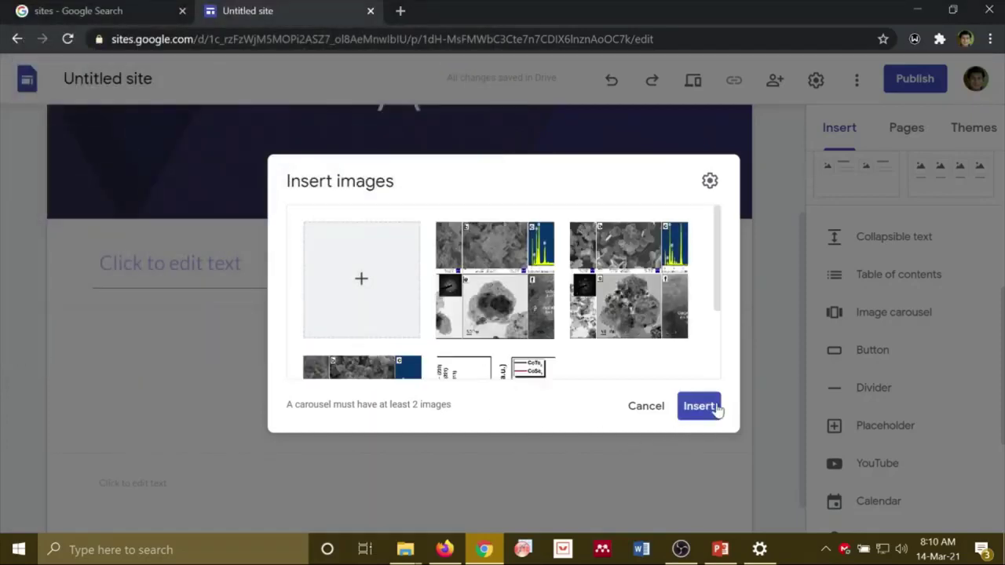
pyautogui.click(714, 407)
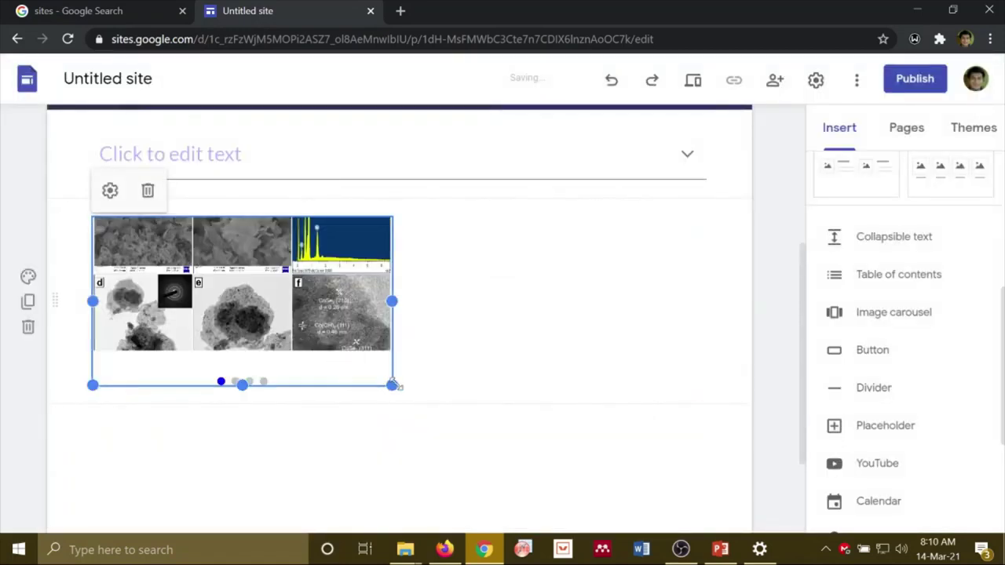
pyautogui.moveTo(395, 382); pyautogui.dragTo(713, 527)
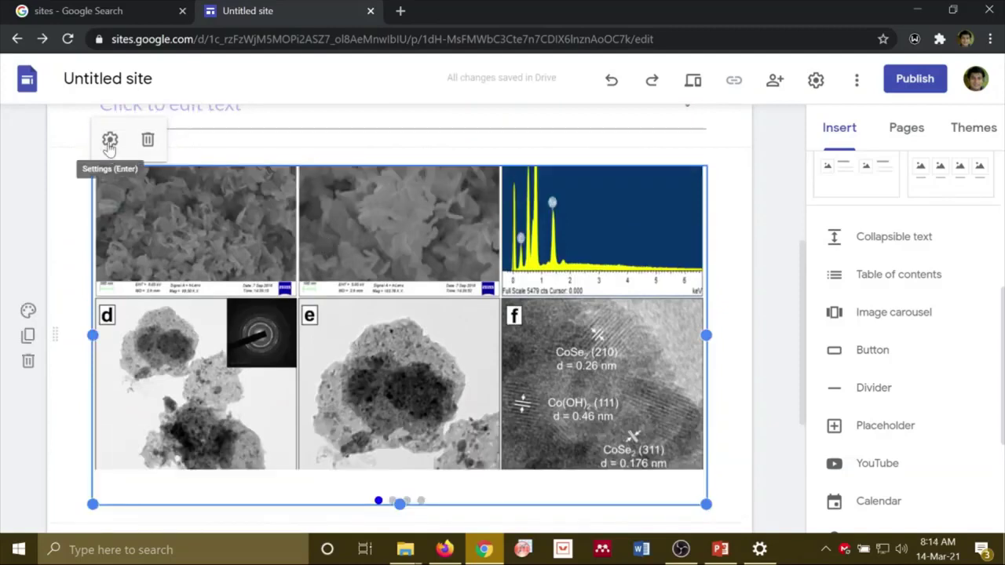
# - Set the image carousel's transition speed to Medium with Auto start enabled, and apply the update
pyautogui.click(109, 142)
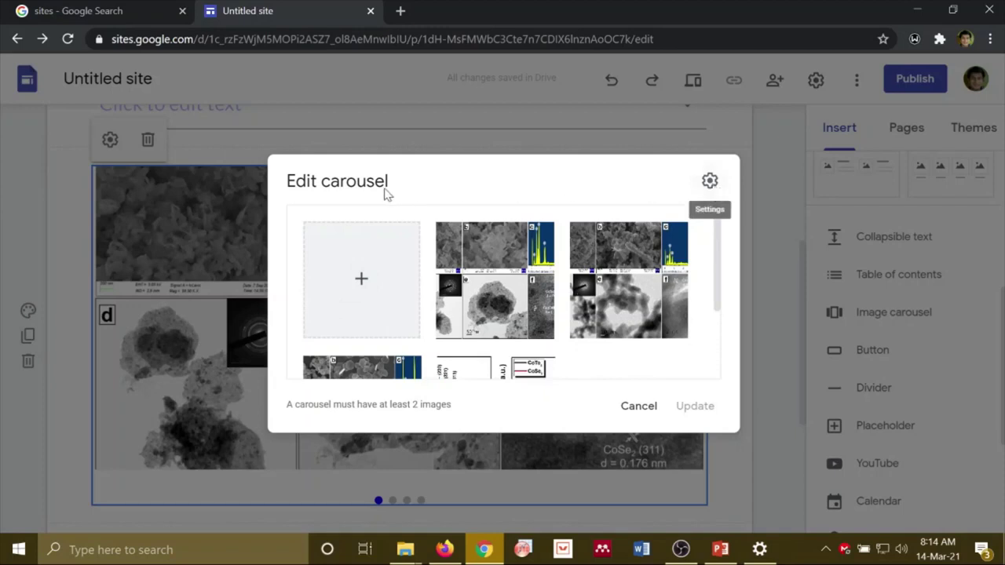
pyautogui.click(710, 180)
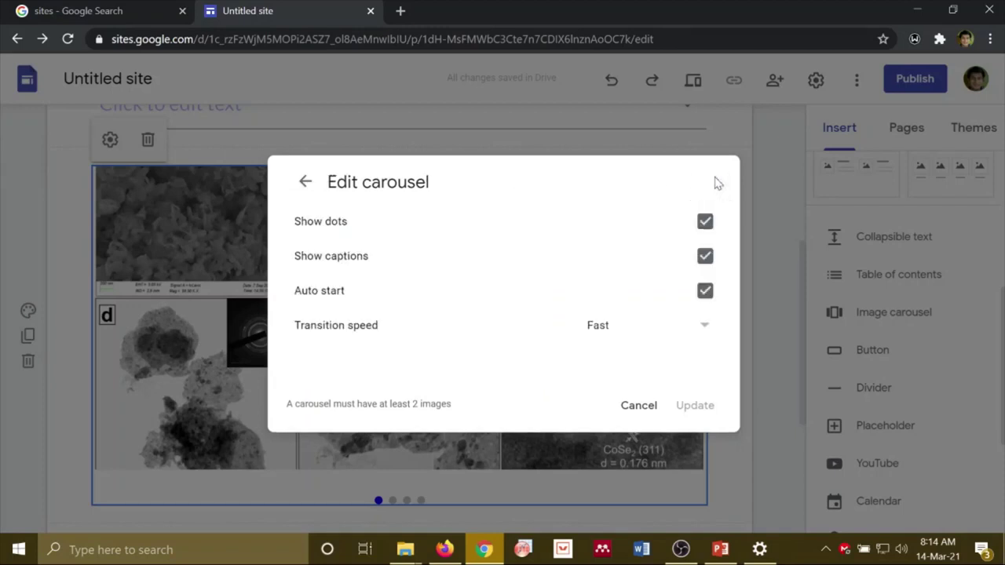
pyautogui.click(705, 292)
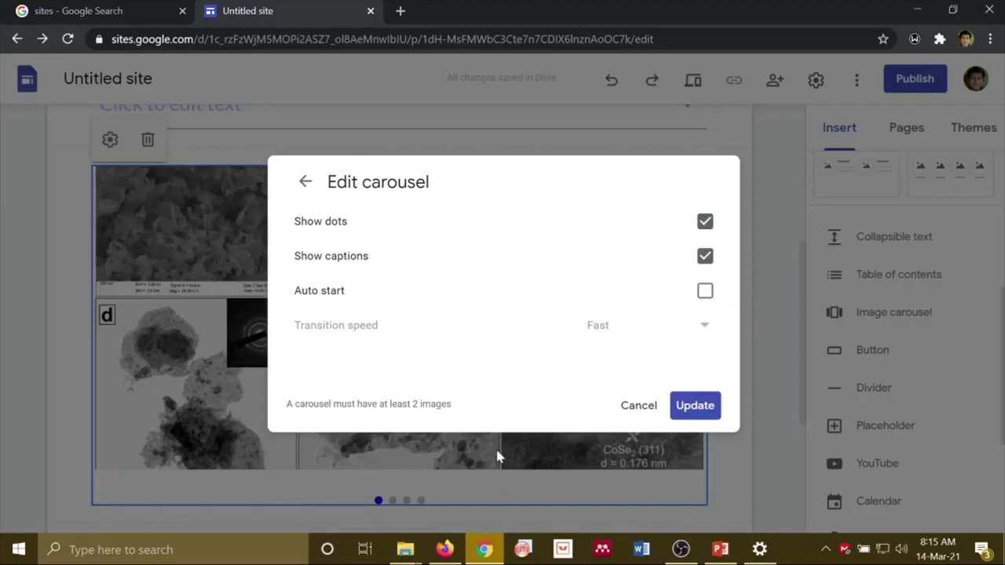
pyautogui.click(702, 293)
pyautogui.click(704, 328)
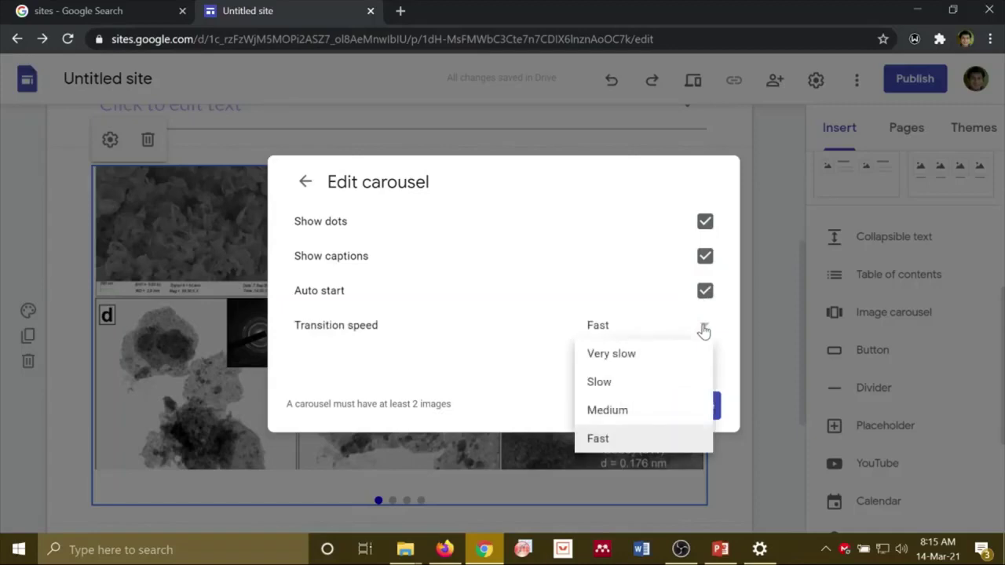
pyautogui.click(637, 411)
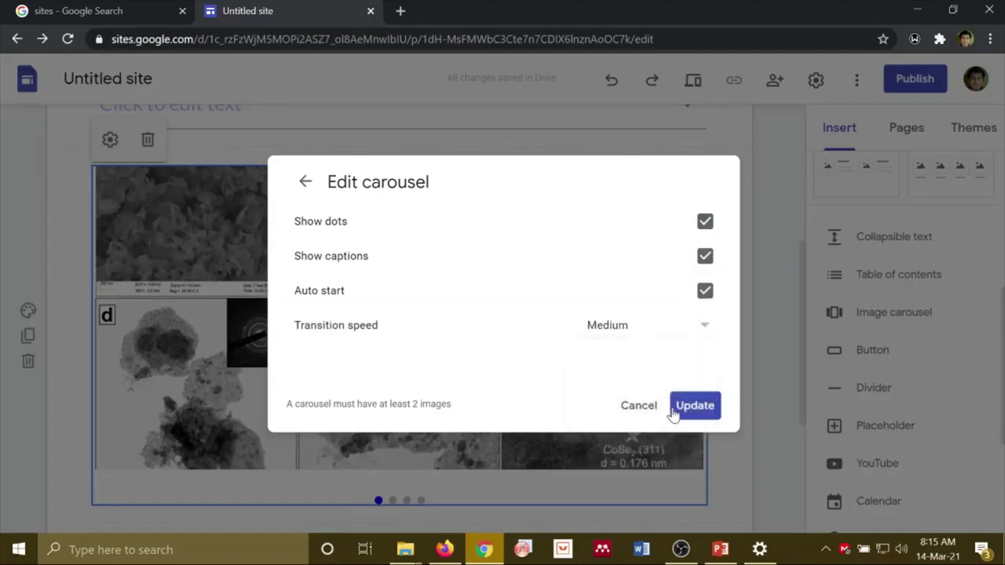
pyautogui.click(689, 409)
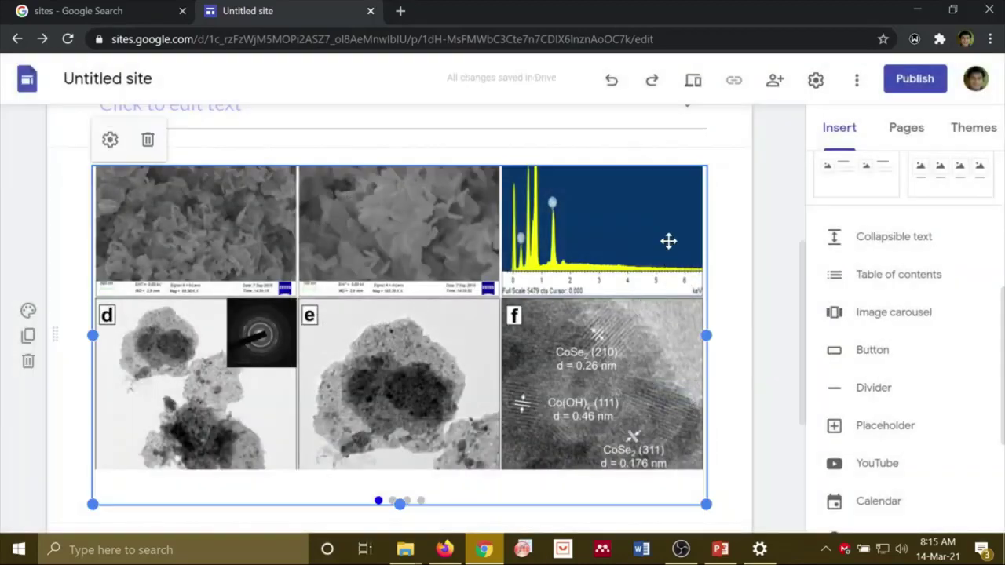
# - Preview the page and inspect the image carousel, advancing it to the next image
pyautogui.click(692, 83)
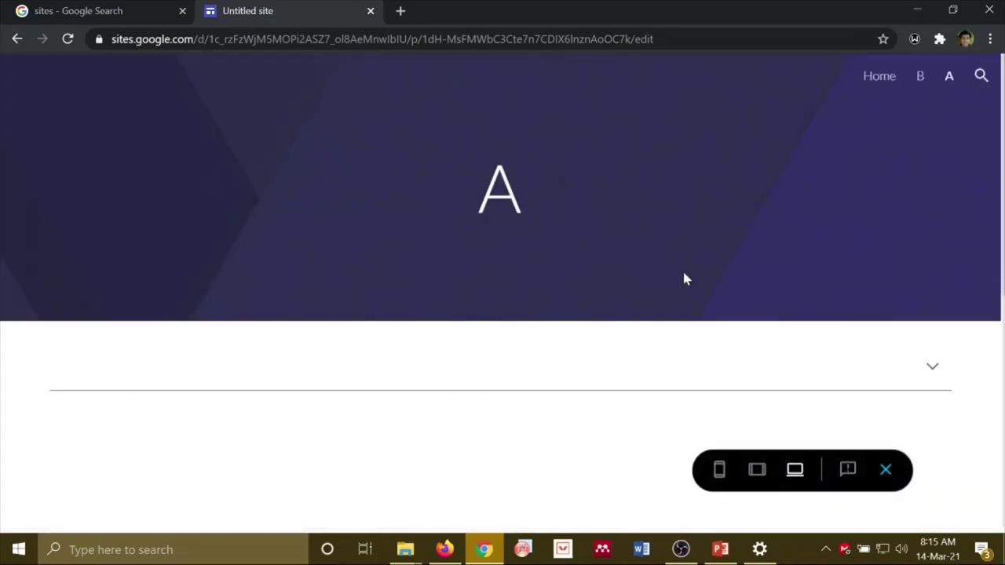
pyautogui.scroll(-5, 683, 279)
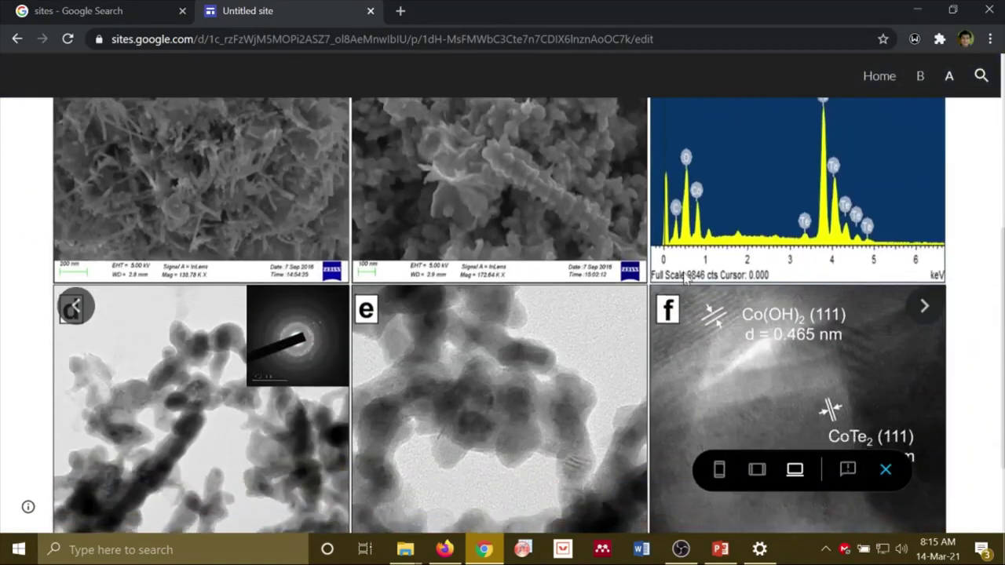
pyautogui.click(925, 307)
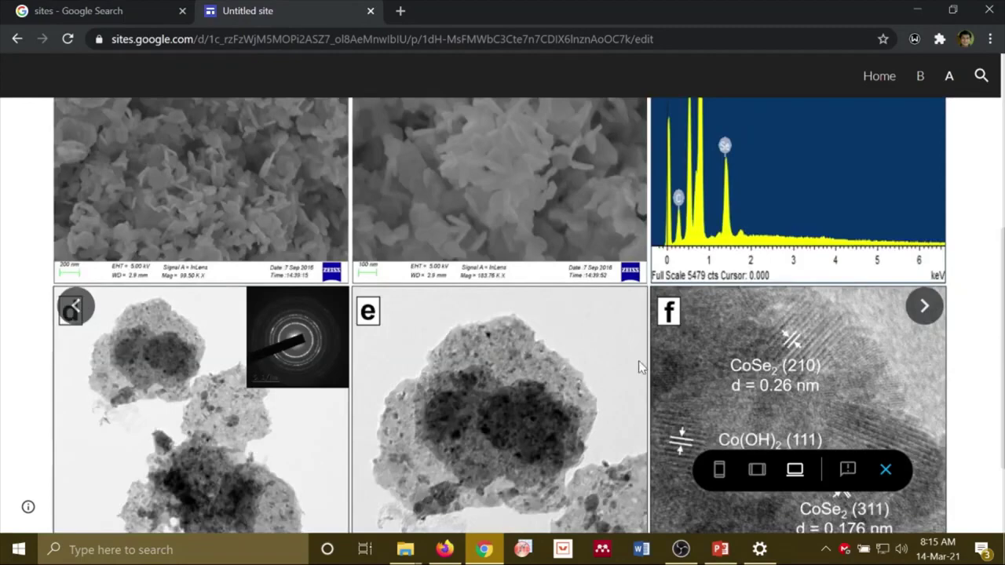
pyautogui.scroll(-1, 640, 366)
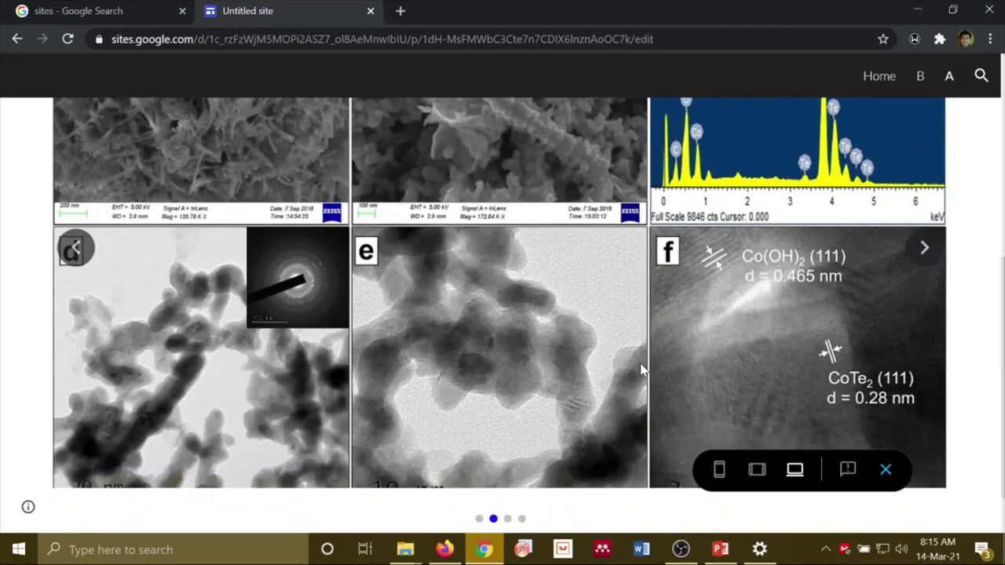
pyautogui.scroll(1, 641, 369)
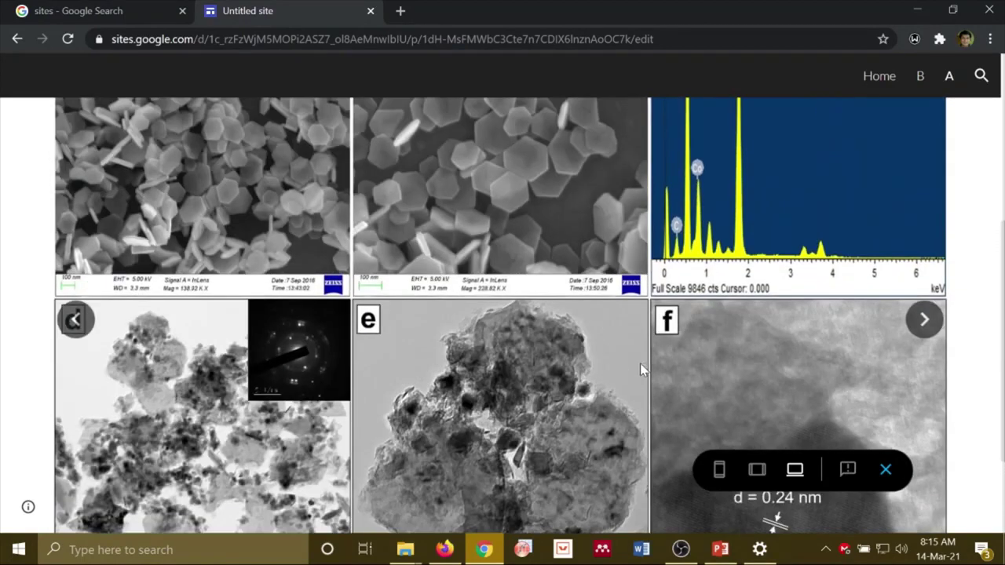
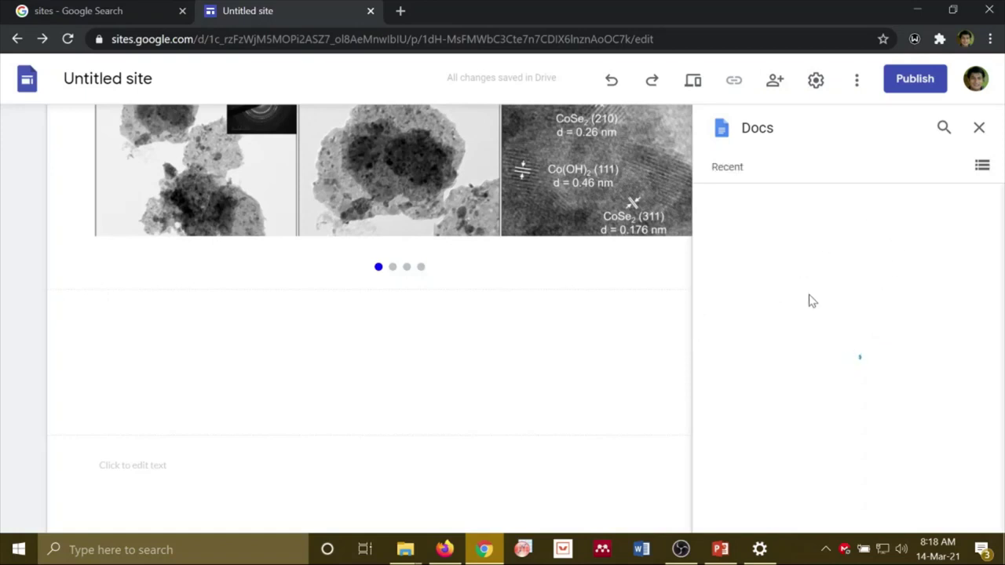
# - Examine the recent files offered for inserting Docs and Charts, selecting one in each picker and closing both without inserting anything
pyautogui.scroll(-4, 797, 377)
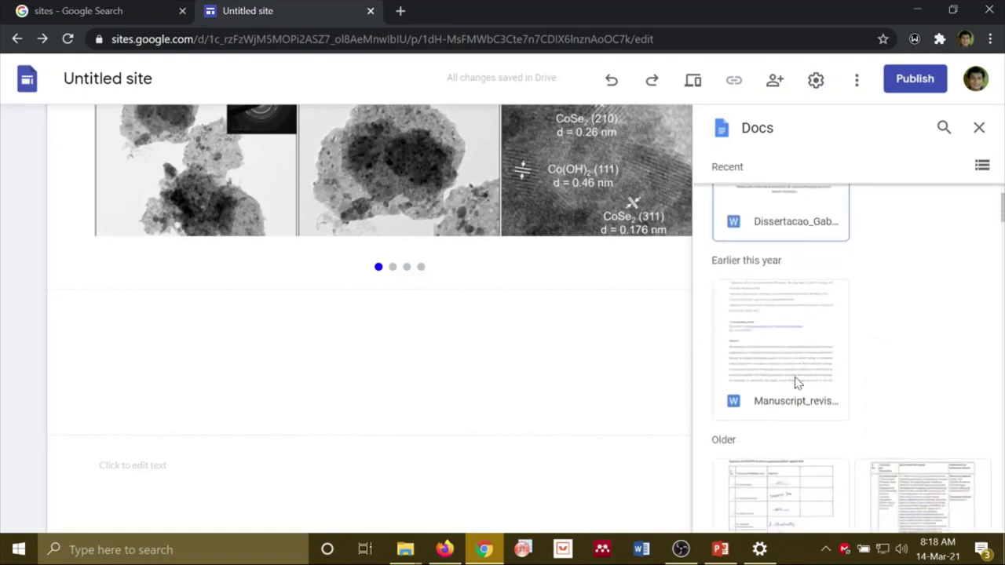
pyautogui.scroll(5, 797, 383)
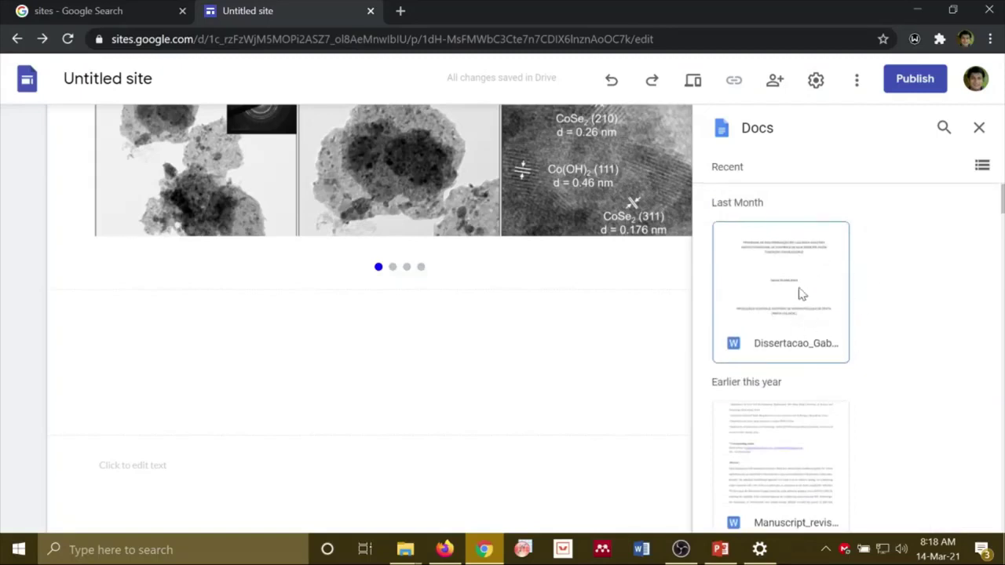
pyautogui.click(793, 288)
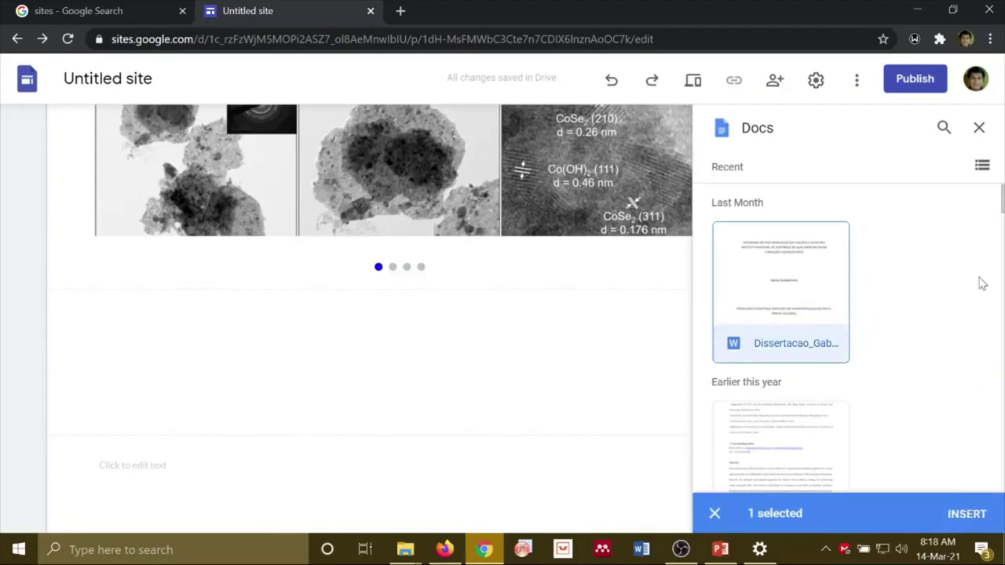
pyautogui.click(980, 128)
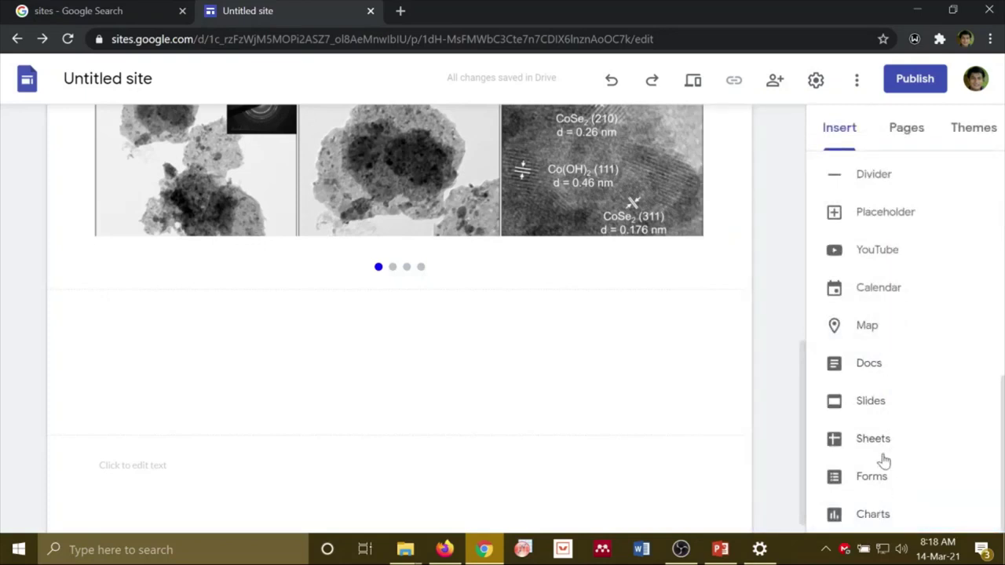
pyautogui.click(886, 513)
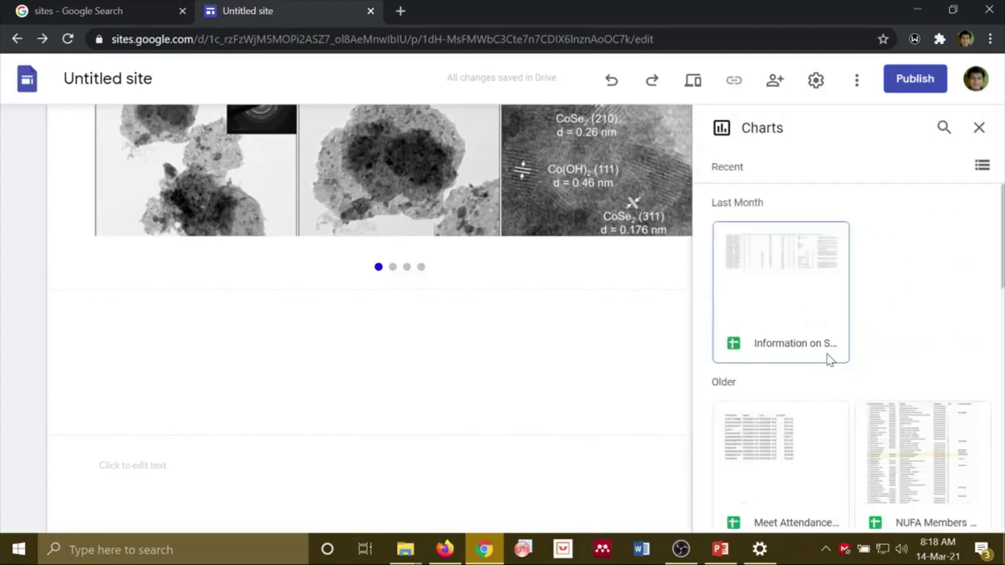
pyautogui.click(791, 315)
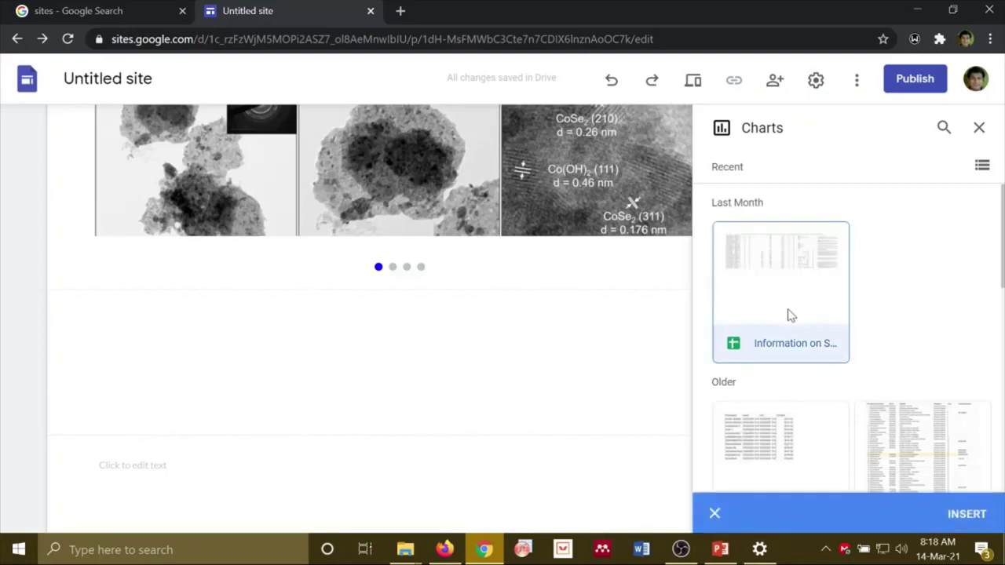
pyautogui.click(979, 126)
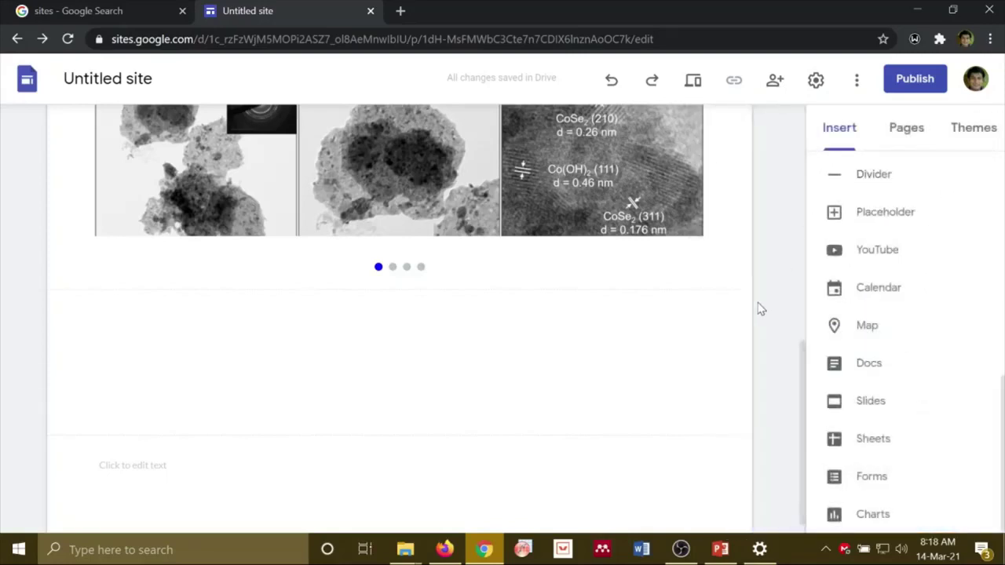
# - Review page A from header to carousel in the editor and in its preview, and exit the preview
pyautogui.scroll(1, 759, 309)
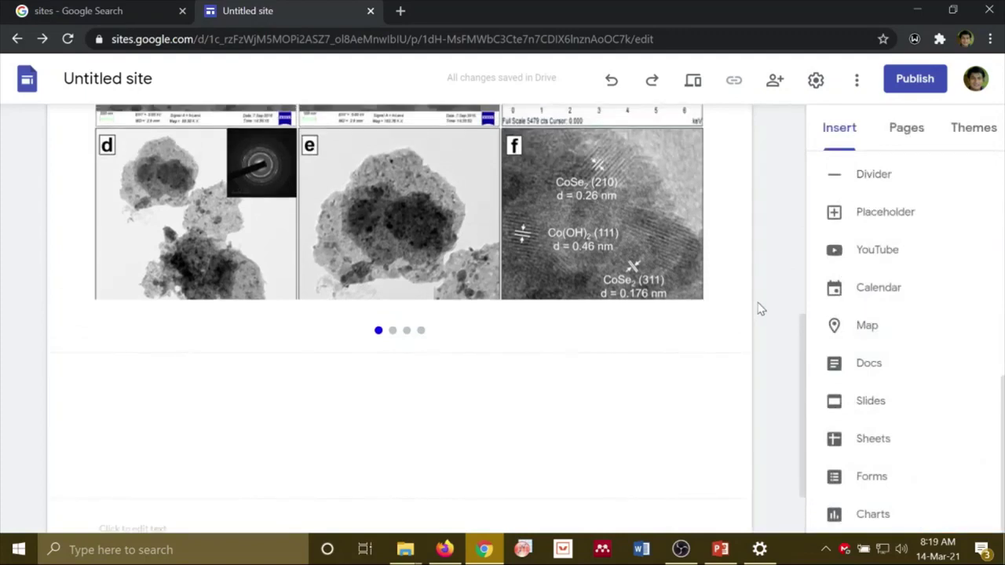
pyautogui.scroll(6, 760, 309)
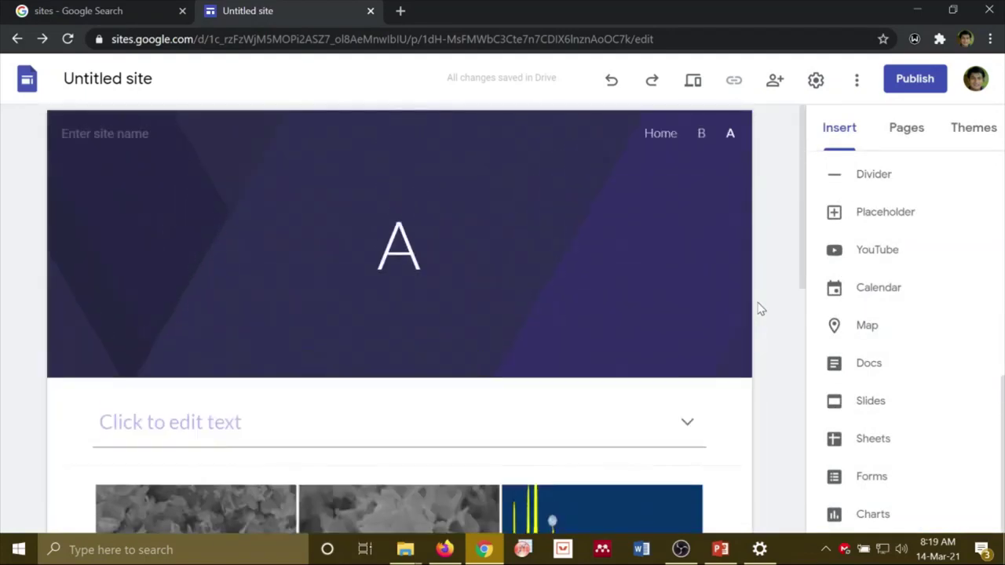
pyautogui.scroll(-5, 759, 309)
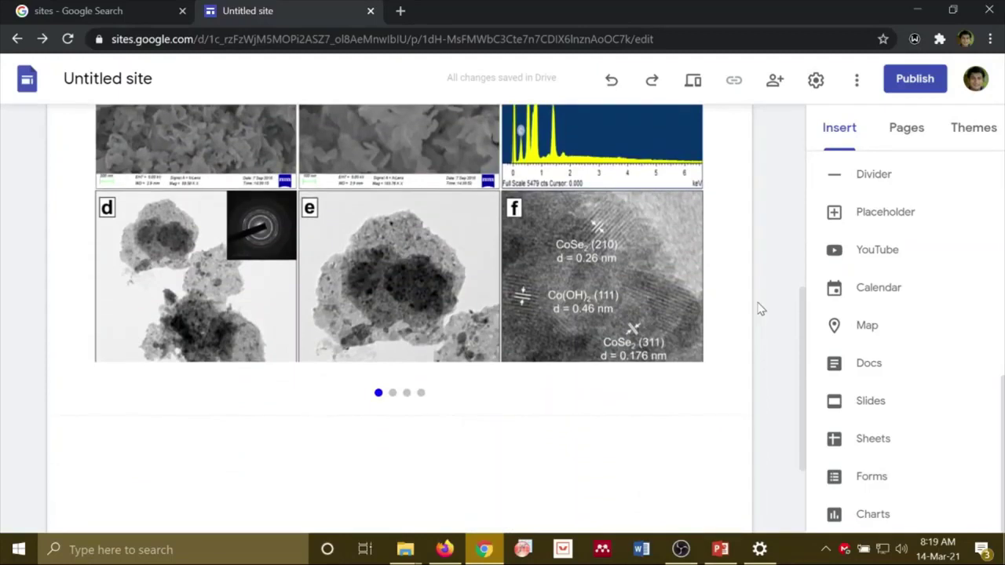
pyautogui.scroll(-1, 760, 309)
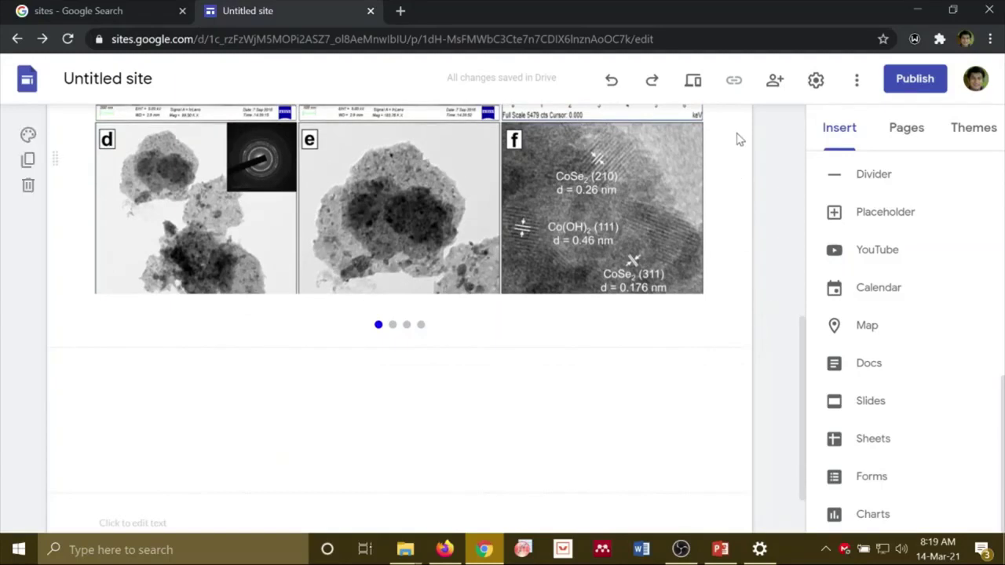
pyautogui.click(693, 82)
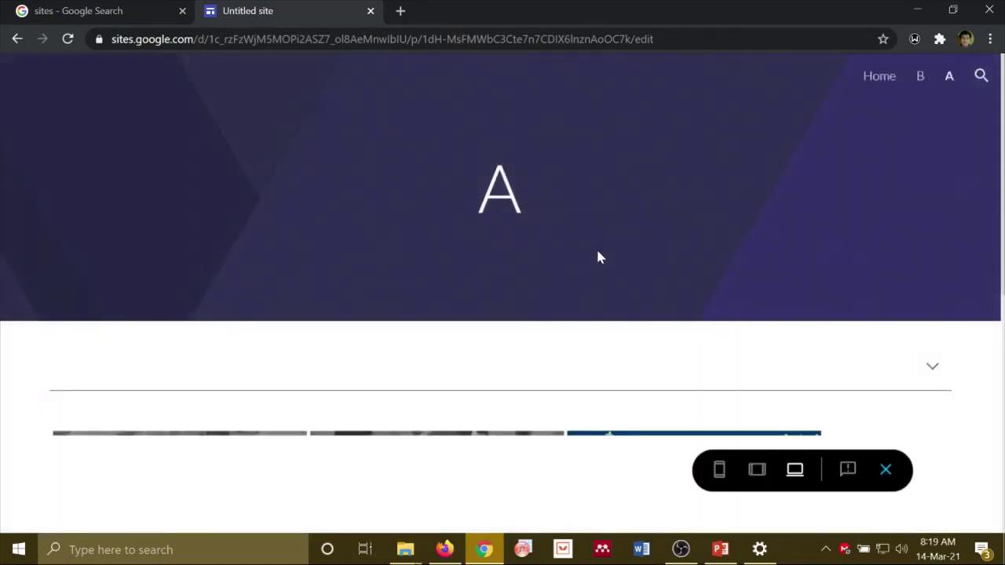
pyautogui.scroll(-5, 598, 253)
pyautogui.scroll(-1, 597, 257)
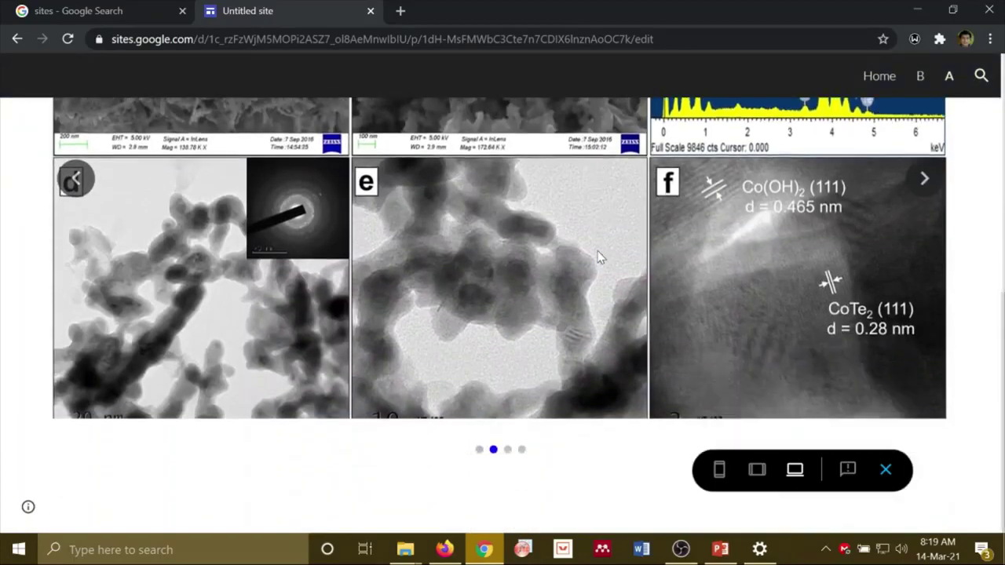
pyautogui.scroll(6, 592, 385)
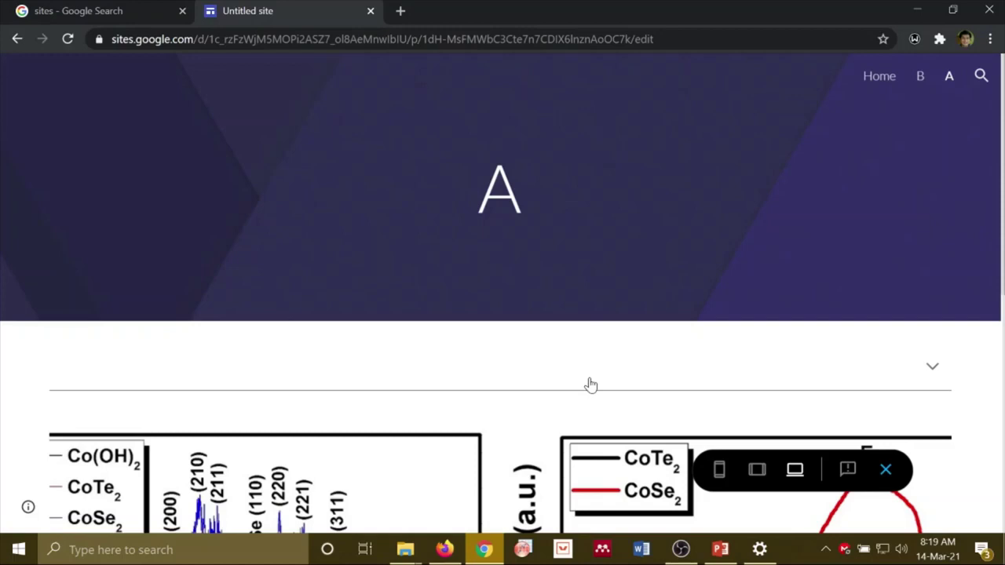
pyautogui.scroll(-1, 592, 385)
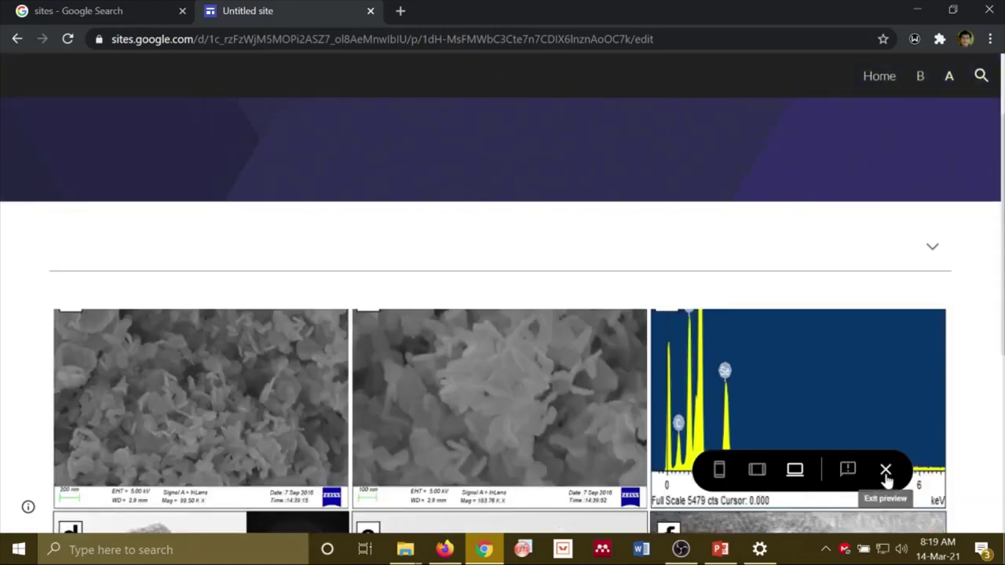
pyautogui.click(886, 471)
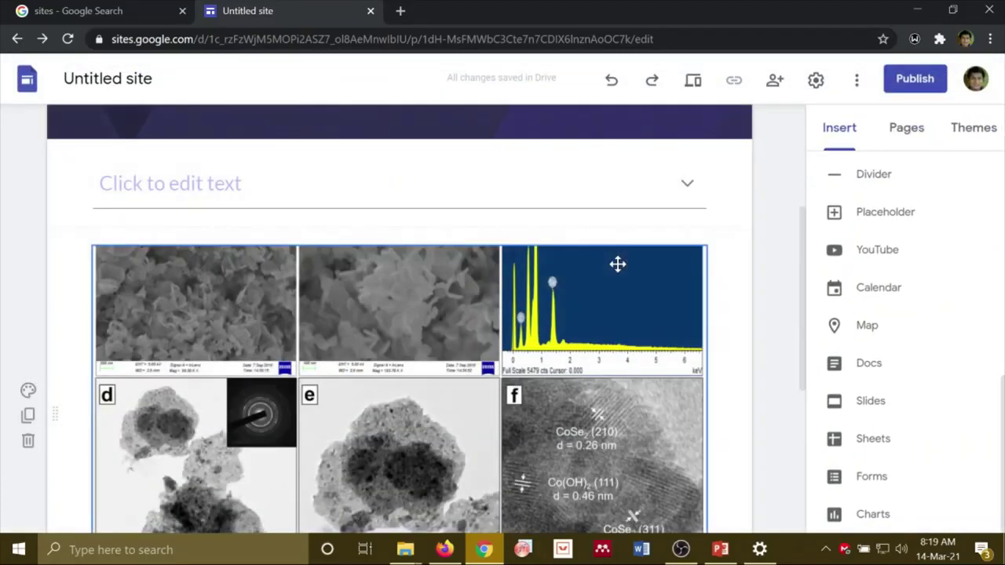
# - Preview page A in the phone, tablet and large-screen layouts, return to the phone layout and exit the preview
pyautogui.click(693, 80)
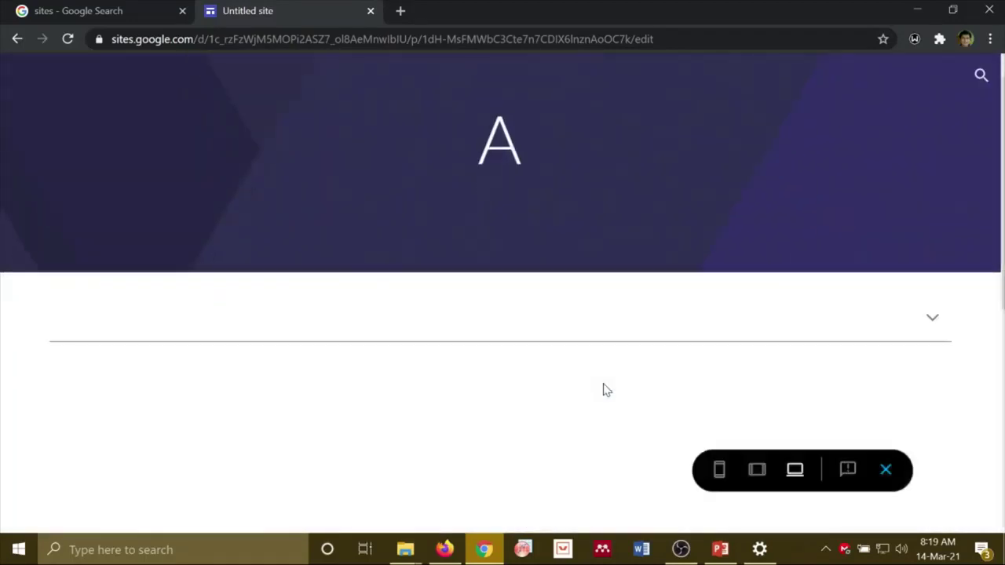
pyautogui.scroll(-3, 602, 388)
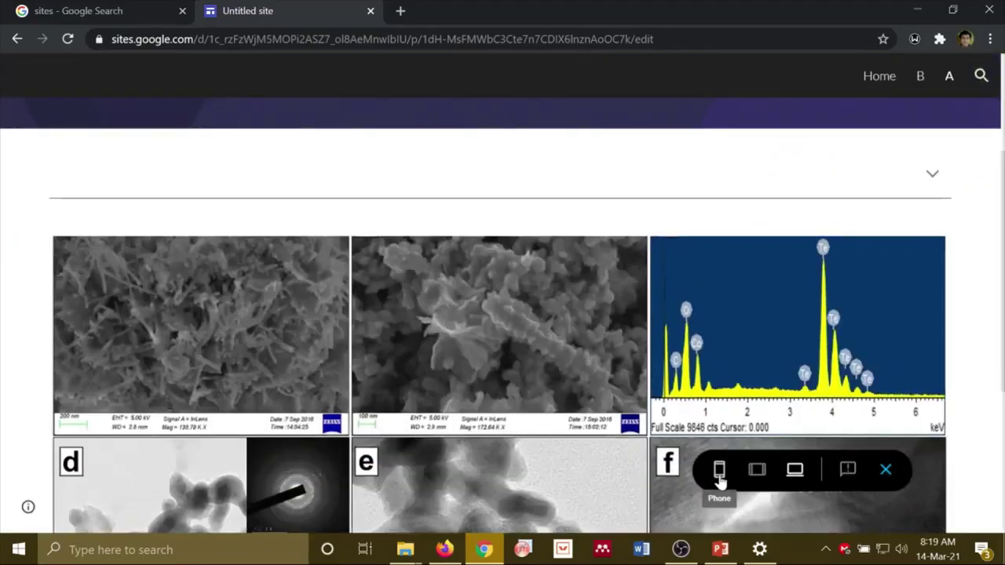
pyautogui.click(720, 472)
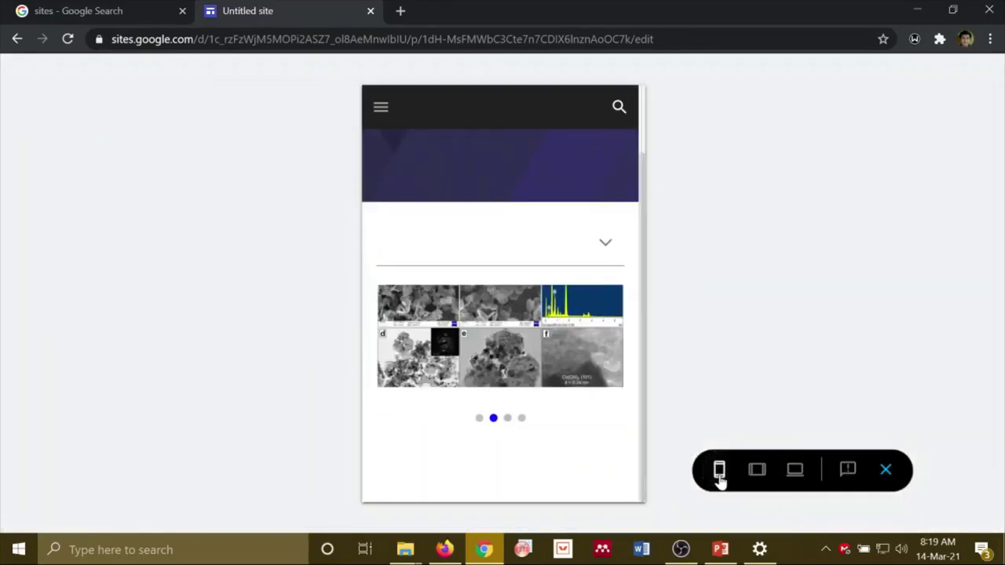
pyautogui.click(758, 472)
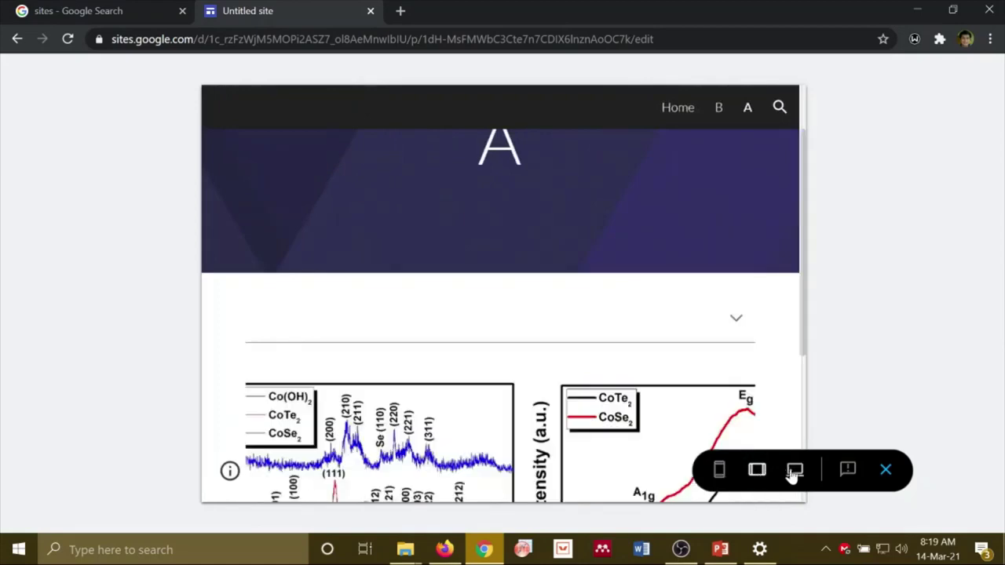
pyautogui.click(795, 471)
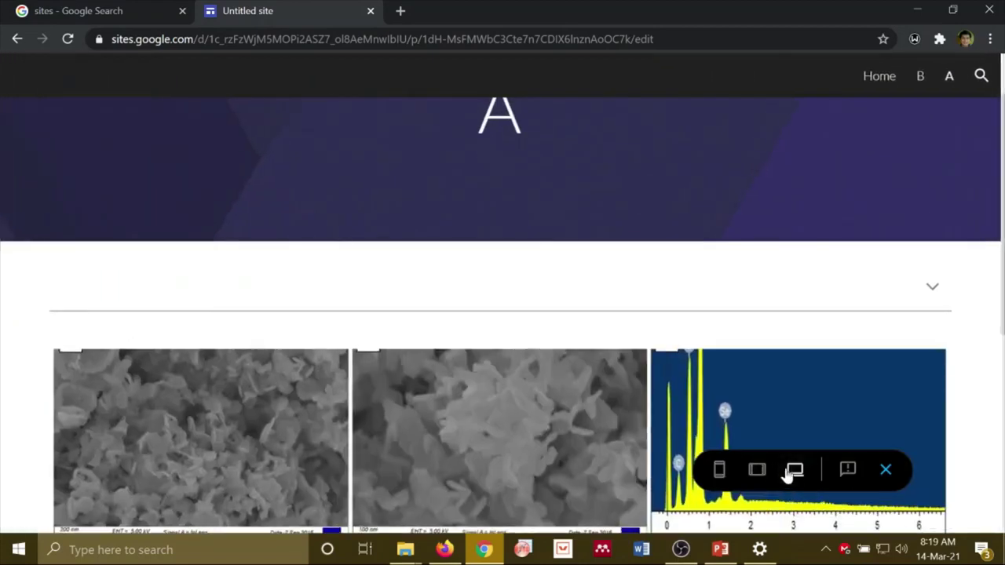
pyautogui.click(719, 471)
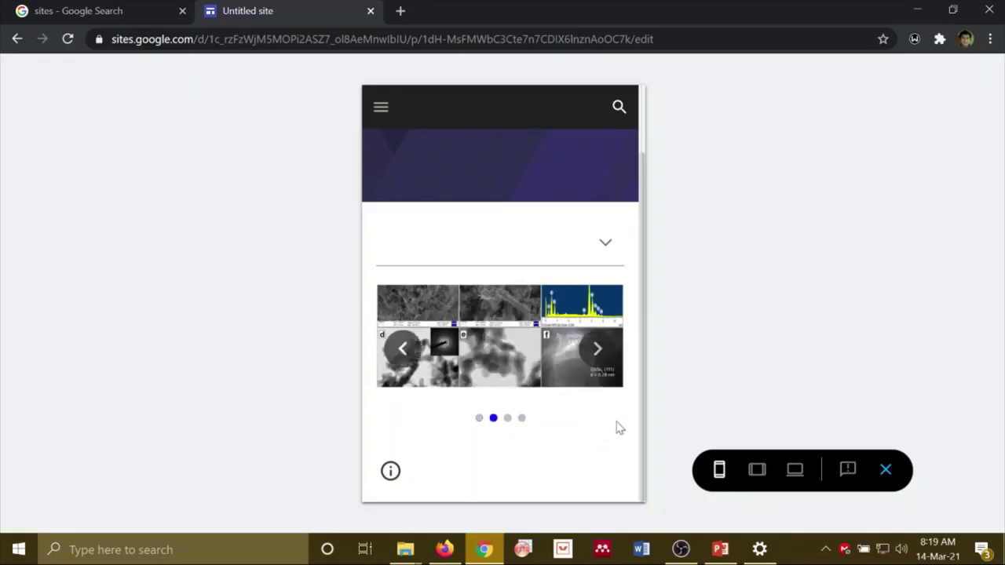
pyautogui.click(887, 469)
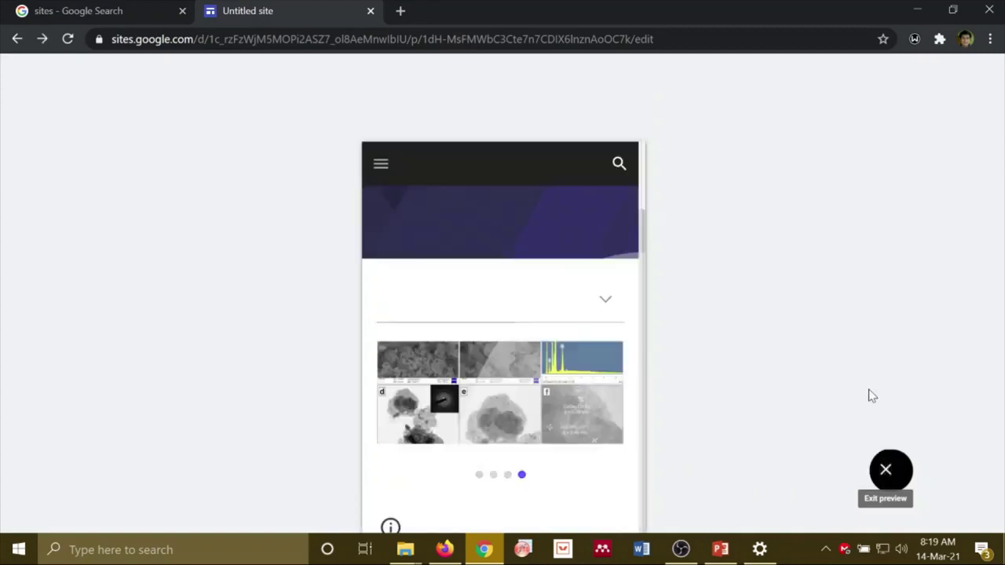
# - Open the Home page and upload Fig. 4 from the RFDP folder as its header image
pyautogui.scroll(3, 644, 216)
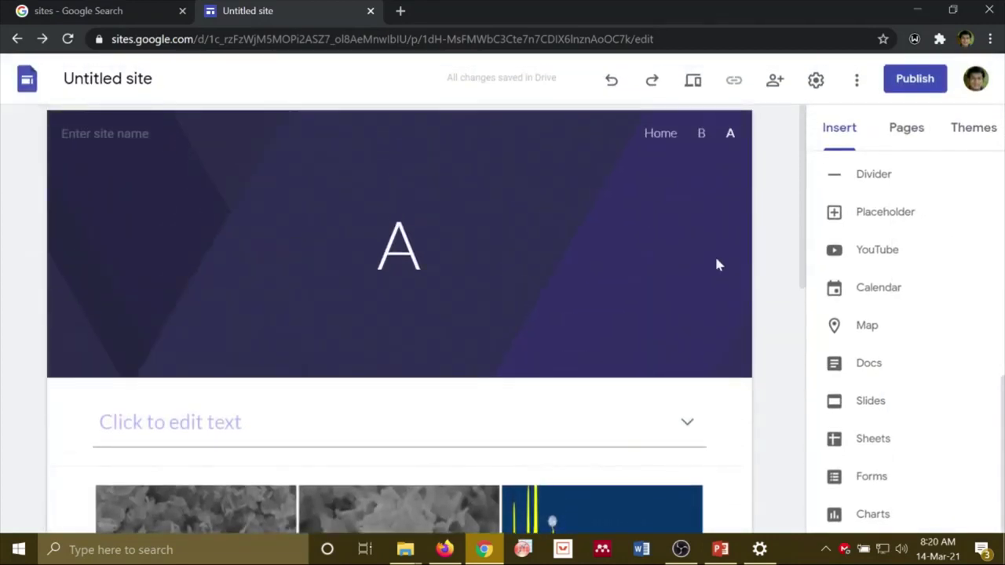
pyautogui.click(895, 140)
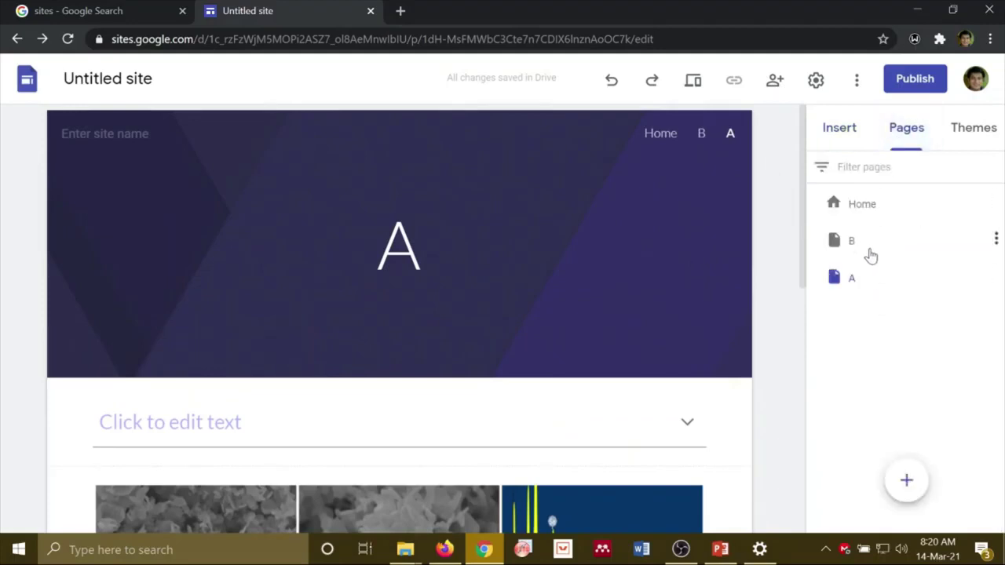
pyautogui.click(854, 210)
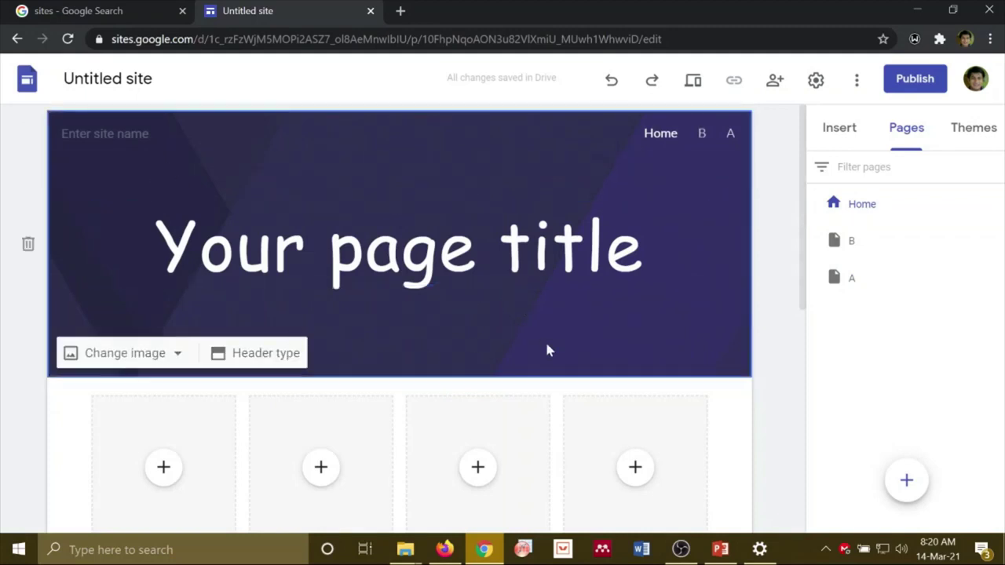
pyautogui.click(155, 358)
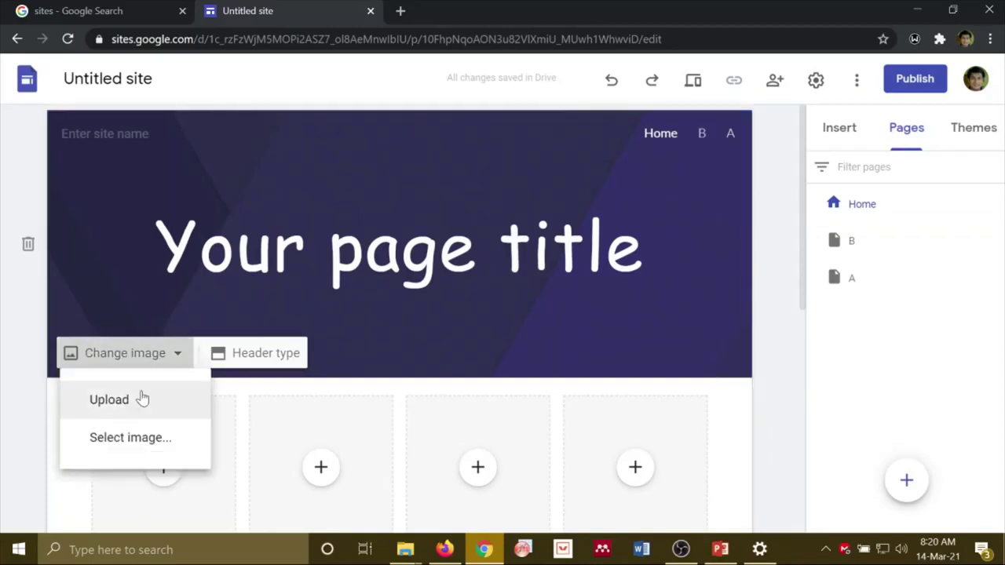
pyautogui.click(139, 399)
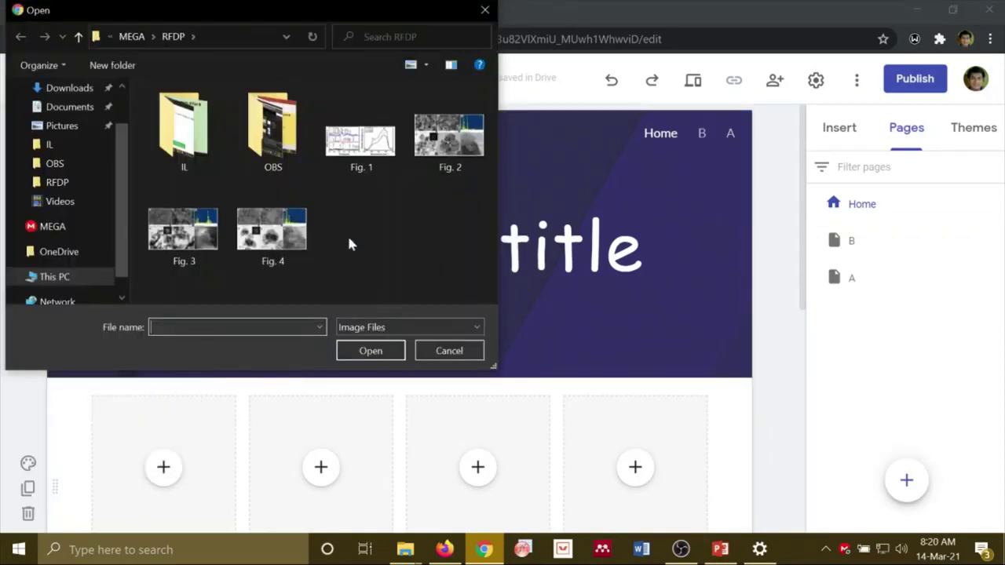
pyautogui.click(261, 255)
pyautogui.click(342, 351)
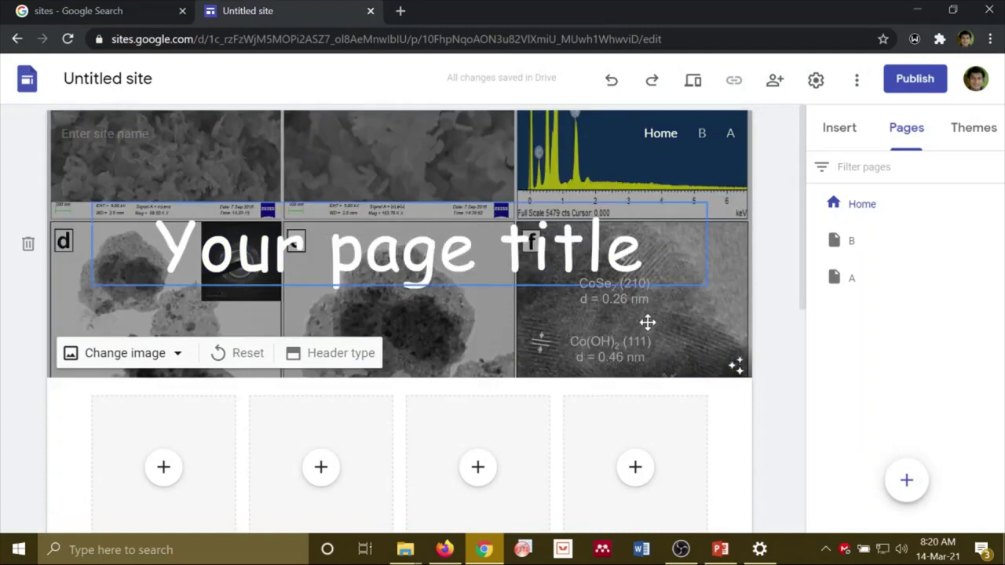
# - Toggle the readability adjustment of the Home header image off and on, and reset the header to its default image
pyautogui.click(513, 345)
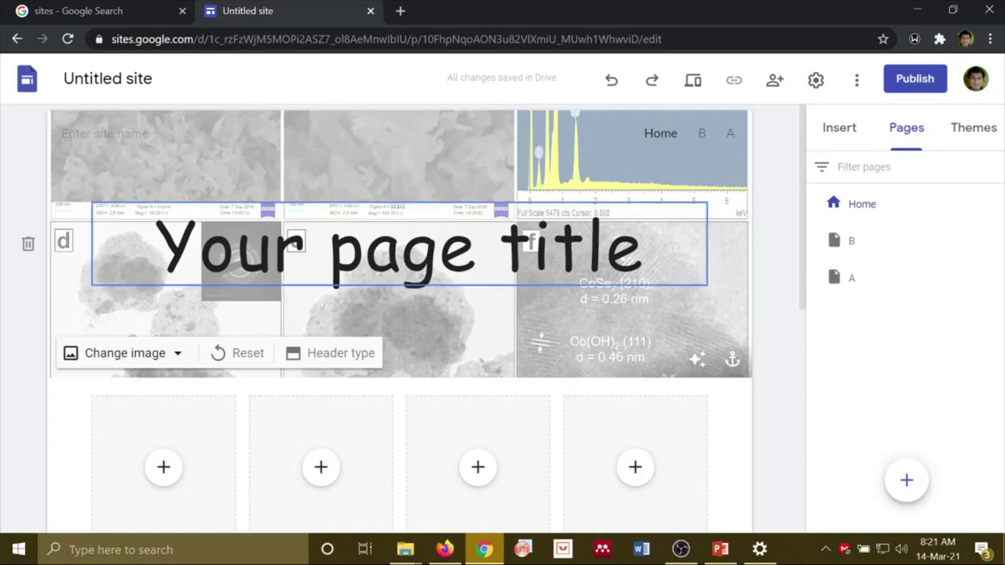
pyautogui.click(697, 361)
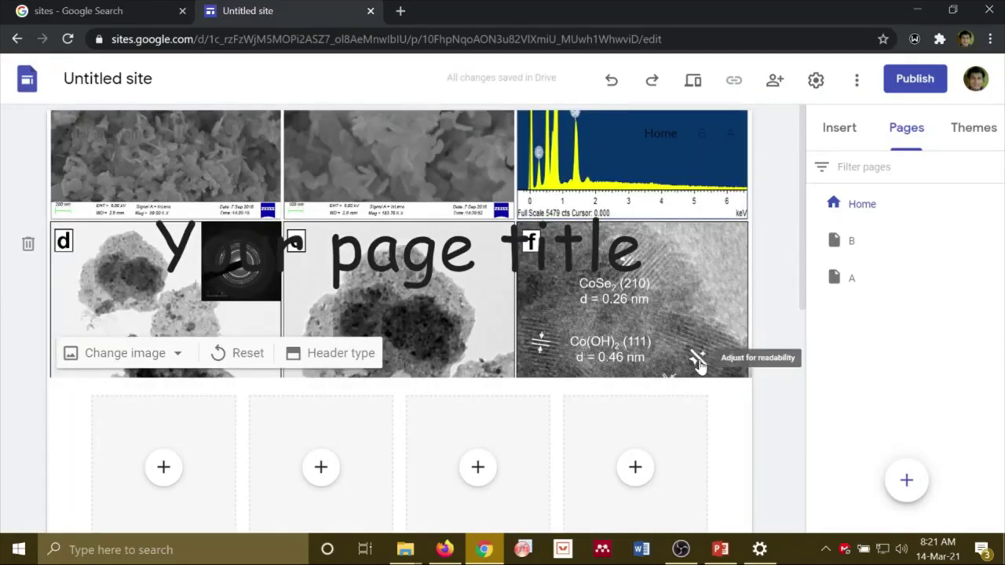
pyautogui.click(698, 361)
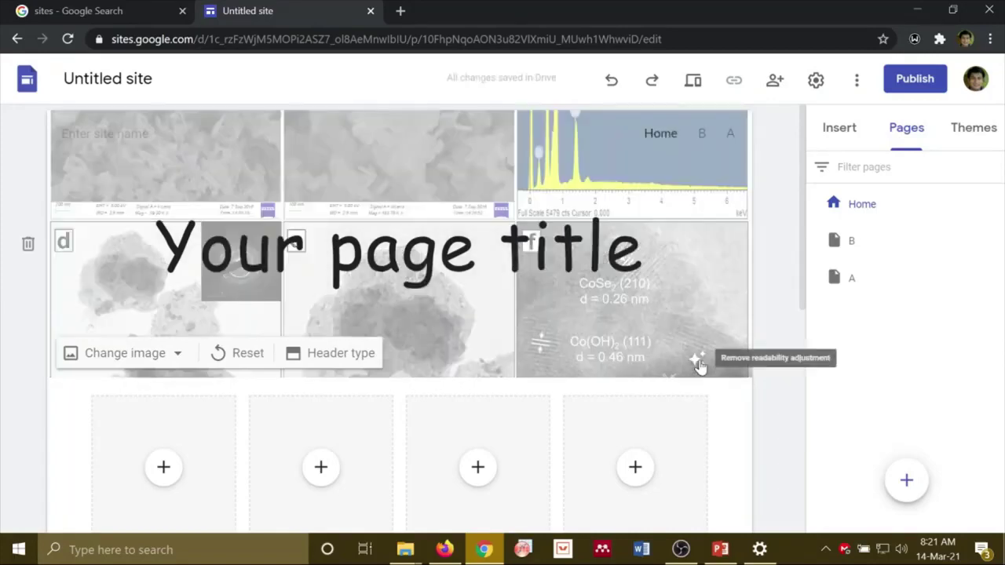
pyautogui.click(698, 361)
pyautogui.click(698, 361)
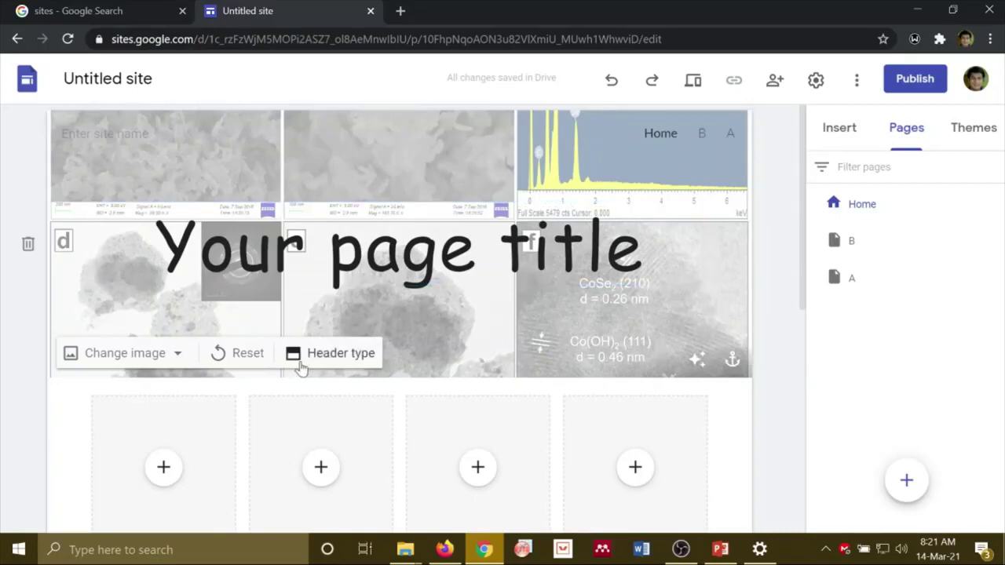
pyautogui.click(240, 355)
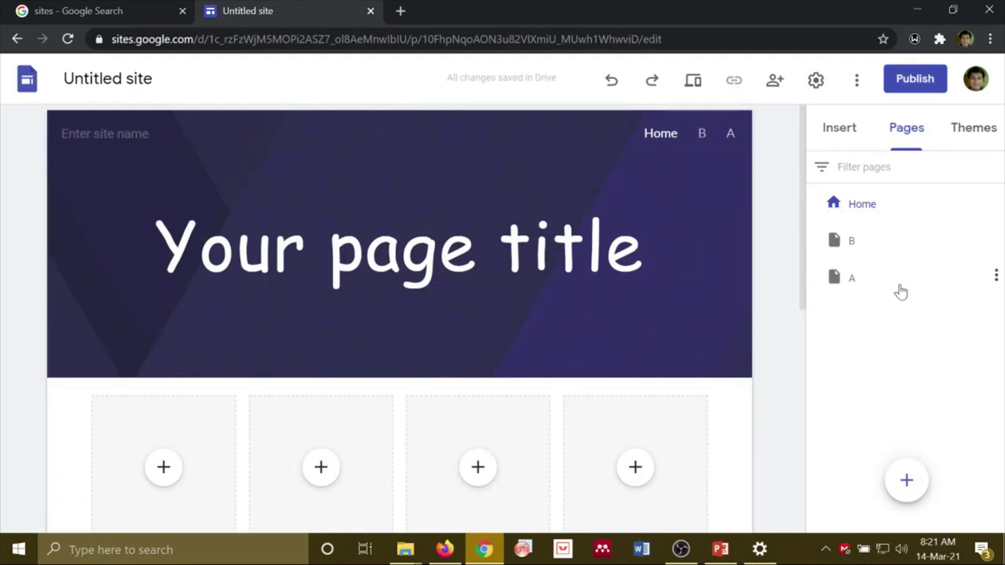
# - Try the Diplomat theme on the site and check the Home header
pyautogui.click(965, 132)
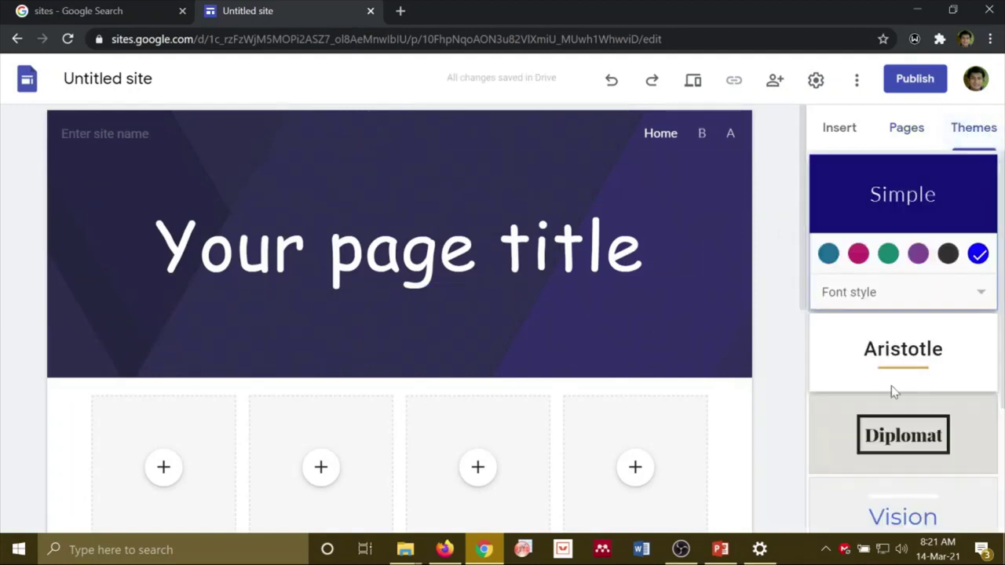
pyautogui.scroll(-2, 891, 385)
pyautogui.click(899, 363)
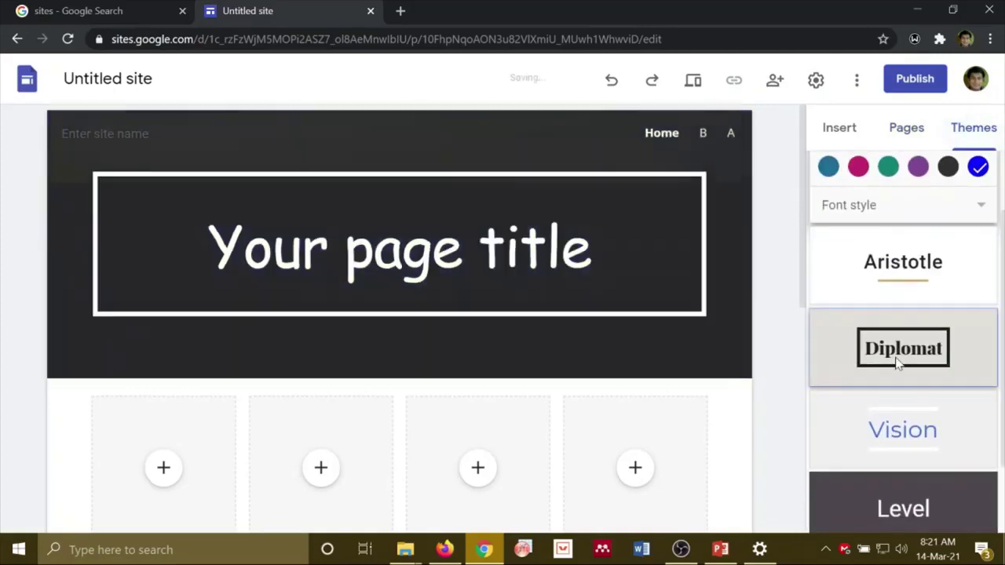
pyautogui.moveTo(748, 375)
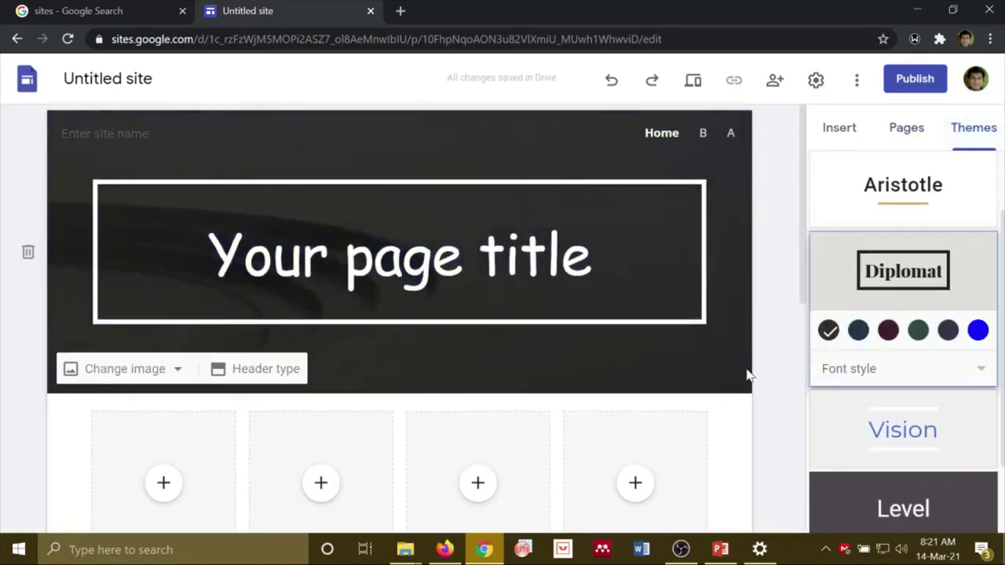
# - Apply the Aristotle theme to the site and review the Home page from header to footer
pyautogui.click(883, 198)
pyautogui.moveTo(543, 274)
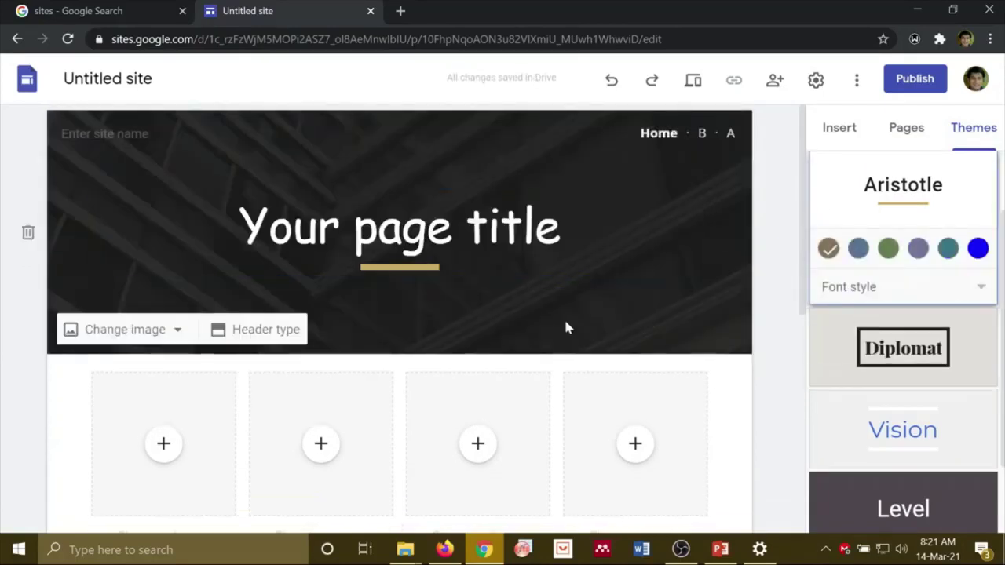
pyautogui.scroll(-3, 677, 325)
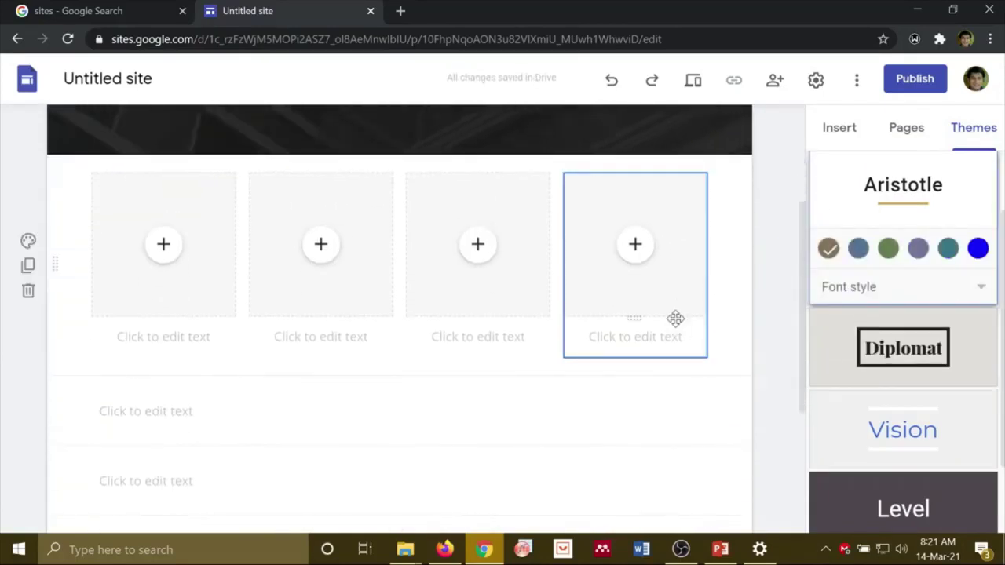
pyautogui.scroll(-2, 676, 318)
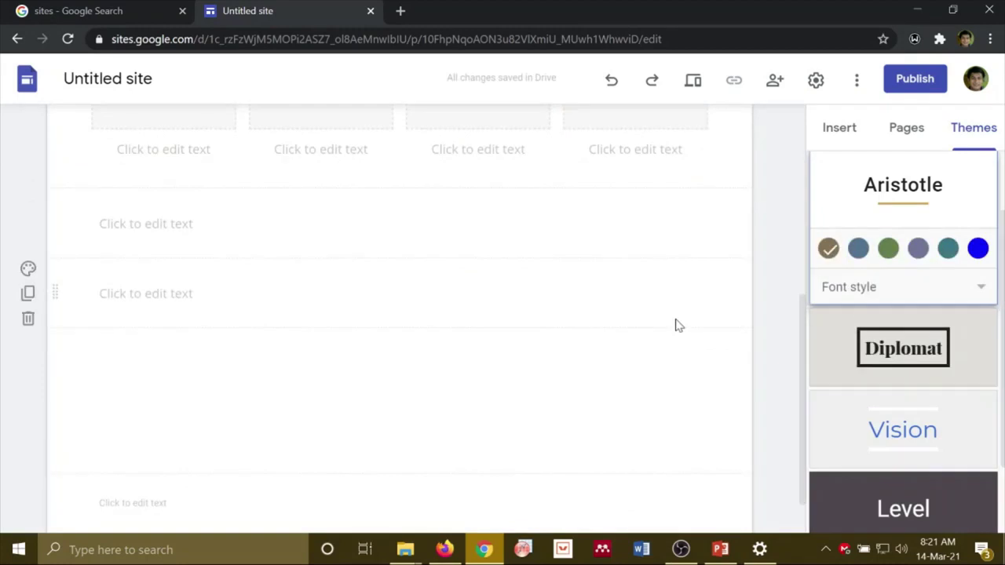
pyautogui.scroll(5, 676, 318)
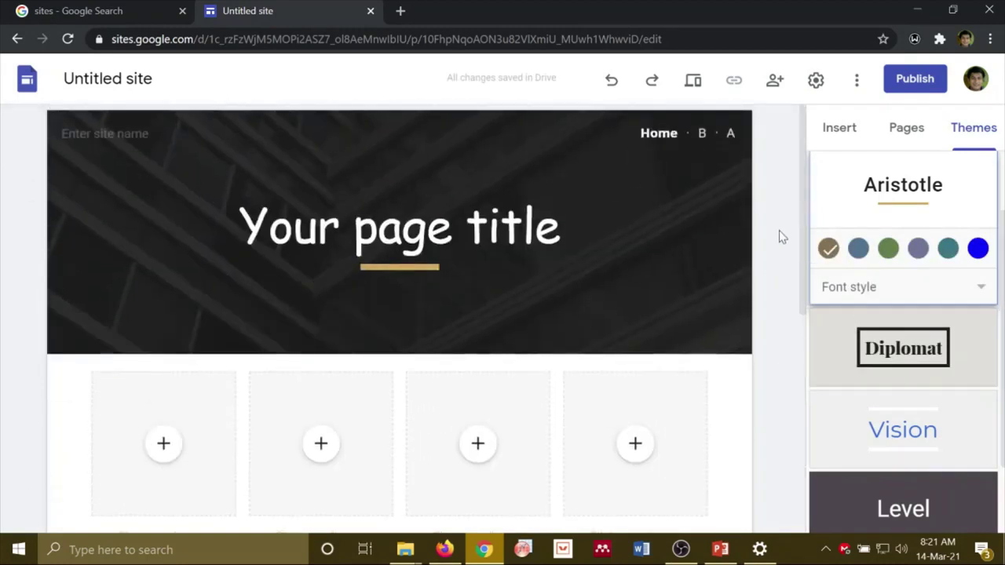
pyautogui.scroll(-7, 781, 235)
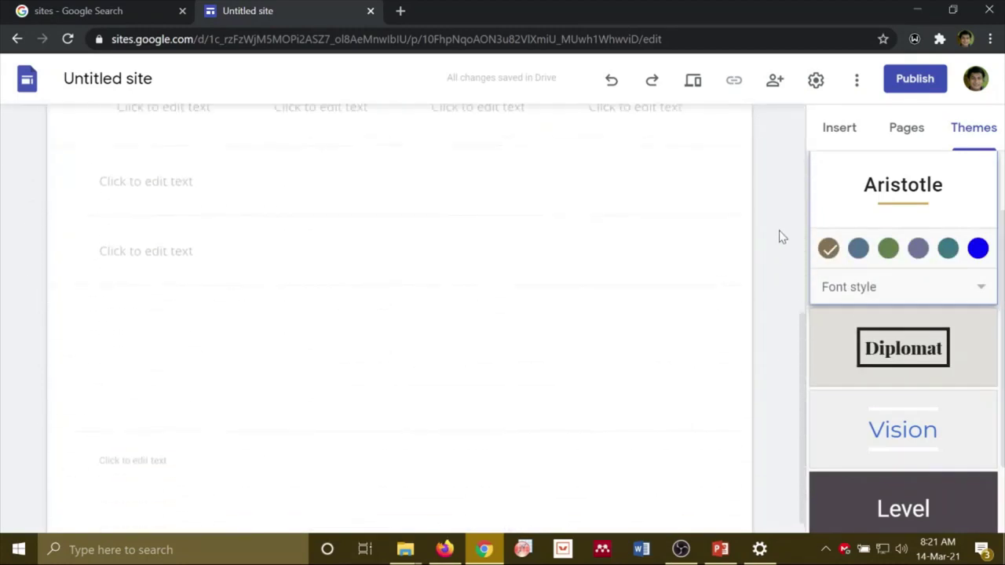